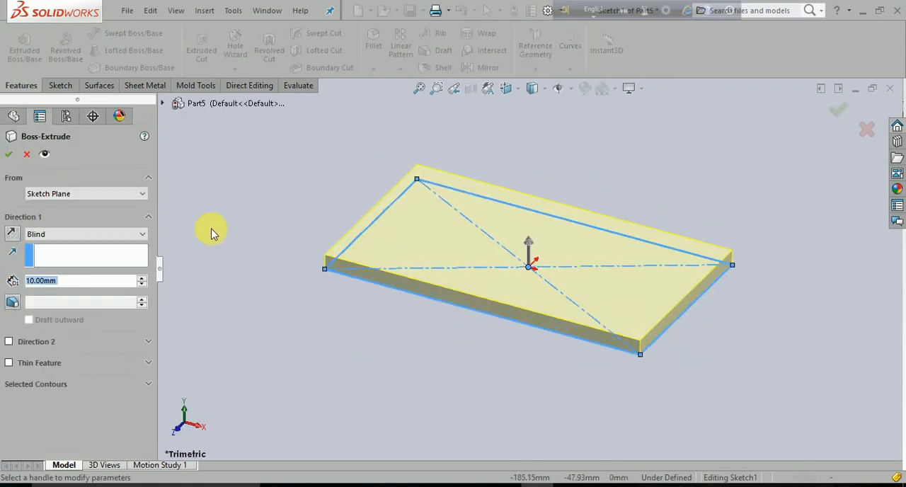
# - Extrude the rectangular sketch 150 mm with a Blind end condition to form a solid block
pyautogui.write('150')
pyautogui.press('Return')
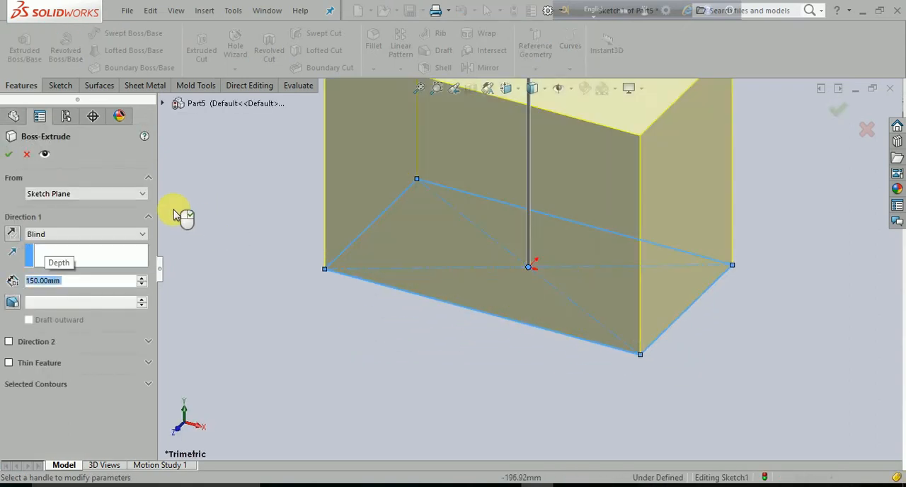
pyautogui.click(9, 156)
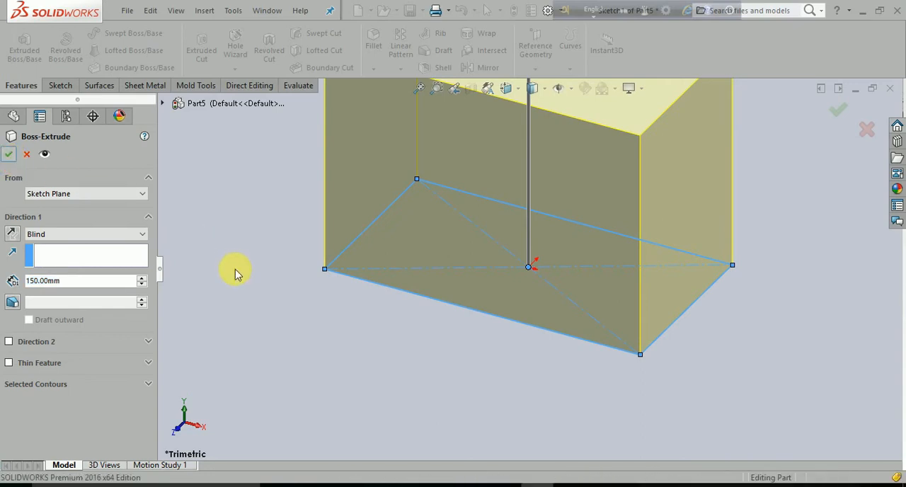
pyautogui.click(249, 299)
pyautogui.scroll(4, 249, 299)
pyautogui.scroll(-3, 550, 176)
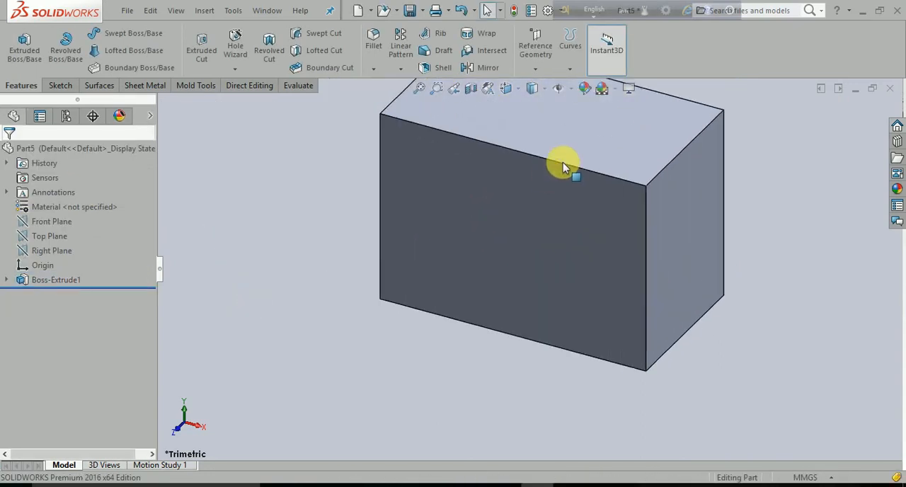
pyautogui.scroll(3, 576, 146)
pyautogui.scroll(-2, 561, 177)
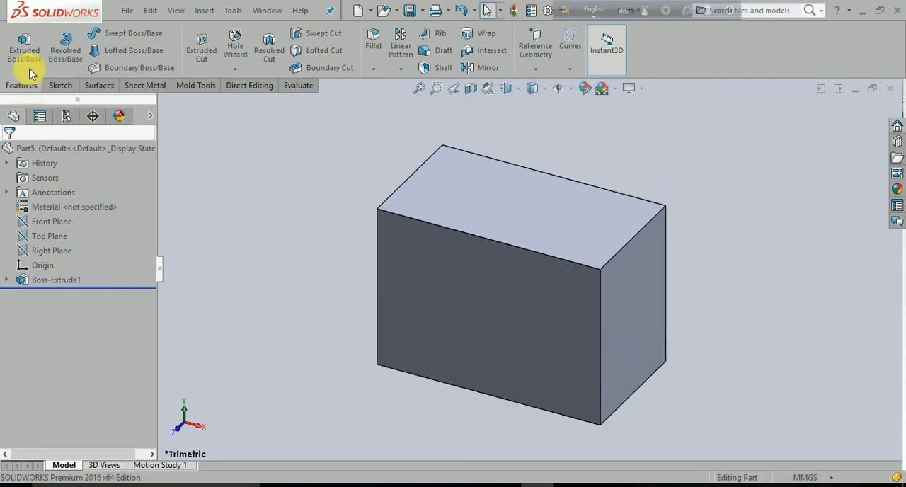
# - Start a constant-size fillet with full preview on the right short edge of the block's top face
pyautogui.click(373, 69)
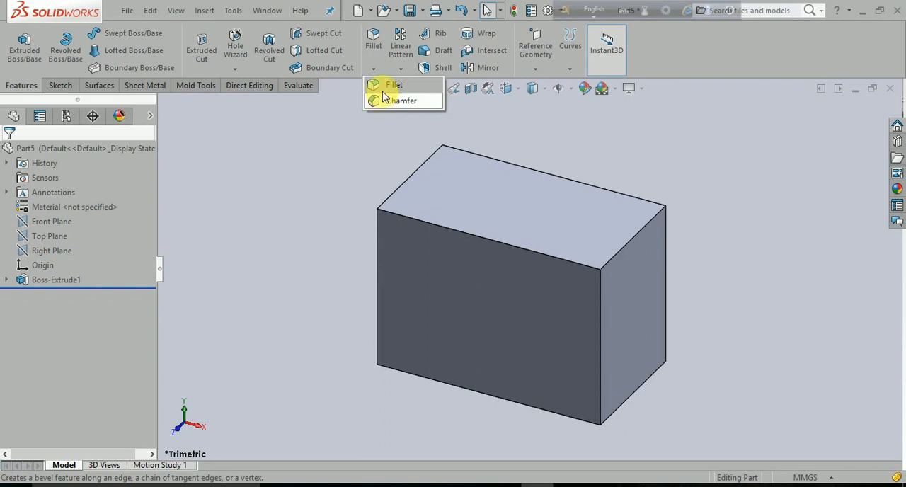
pyautogui.click(370, 48)
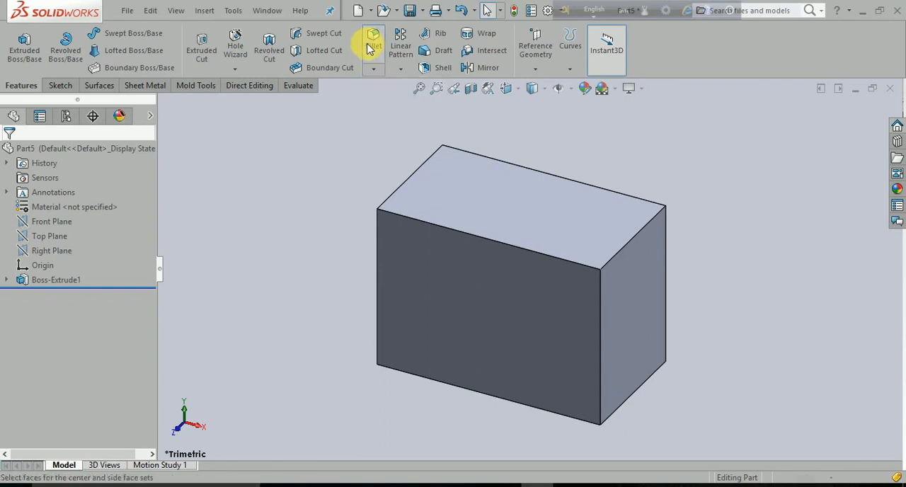
pyautogui.click(368, 48)
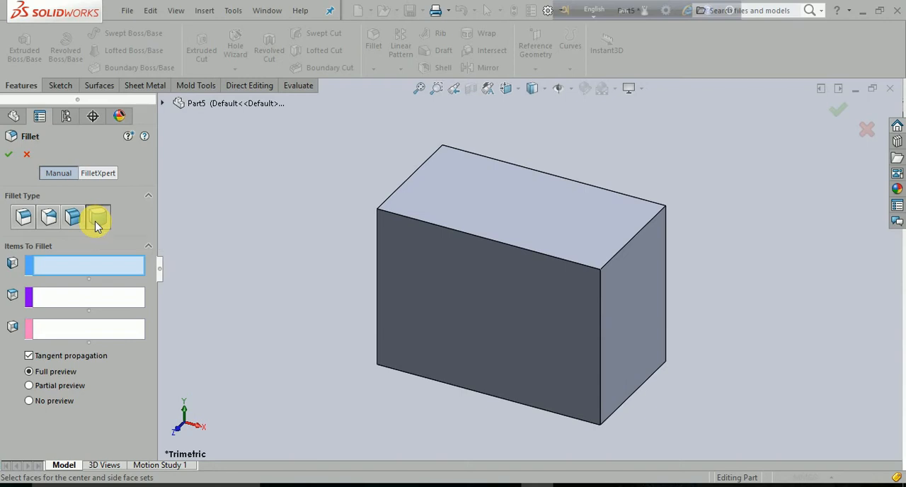
pyautogui.click(26, 224)
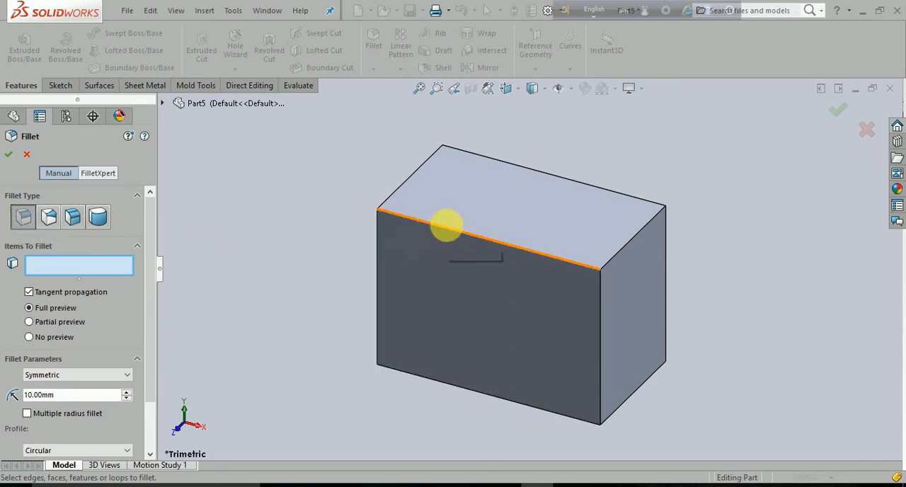
pyautogui.click(641, 235)
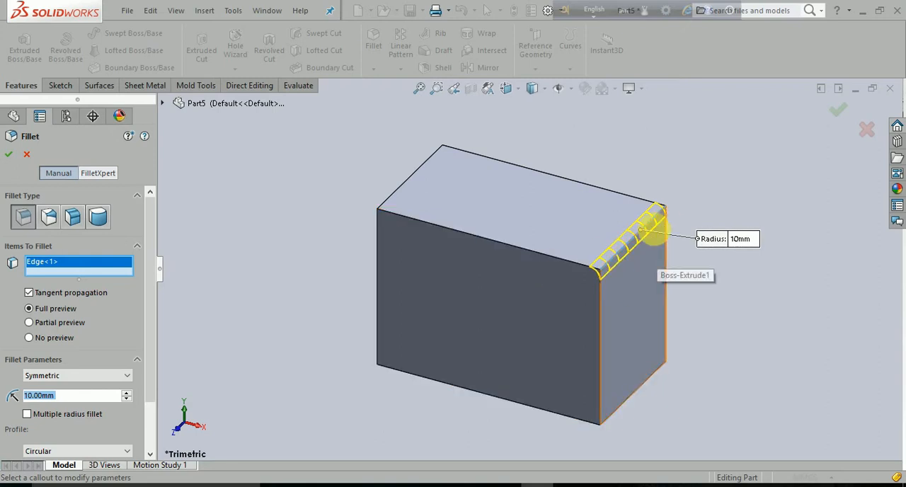
# - Add the front and back long edges of the top face to the fillet selection
pyautogui.moveTo(471, 345); pyautogui.dragTo(500, 371, button='middle')
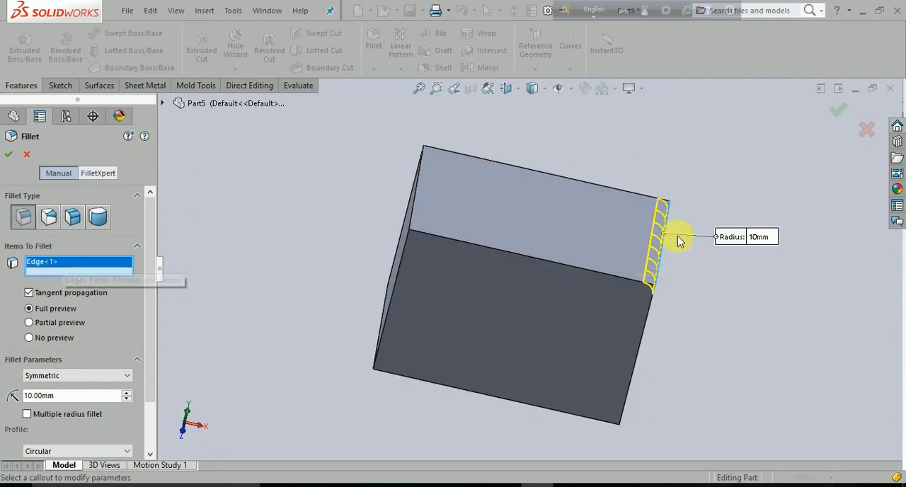
pyautogui.click(604, 278)
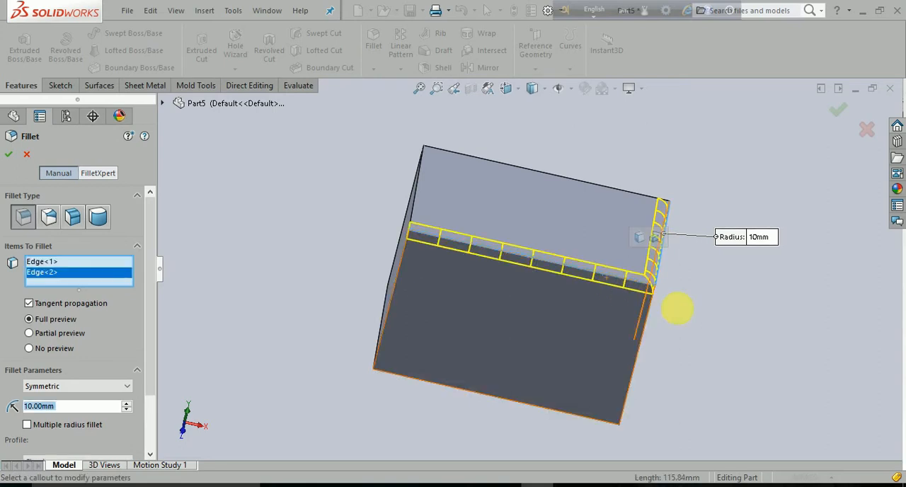
pyautogui.moveTo(752, 353); pyautogui.dragTo(724, 390, button='middle')
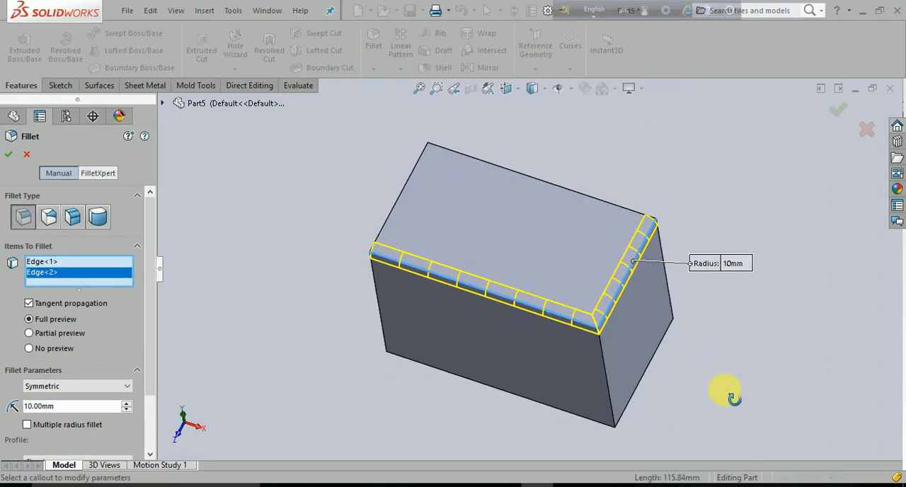
pyautogui.click(602, 203)
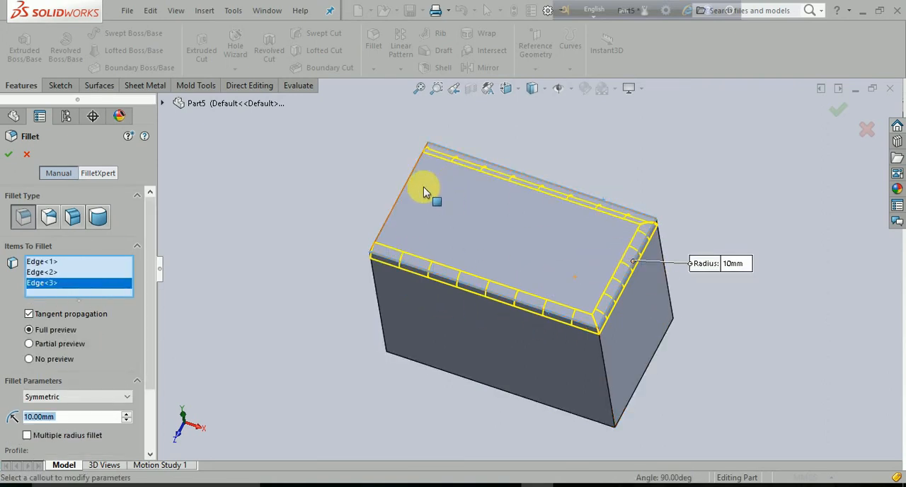
# - Try the No preview option and Asymmetric method for the fillet, returning to Full preview and Symmetric
pyautogui.moveTo(460, 314); pyautogui.dragTo(474, 235, button='middle')
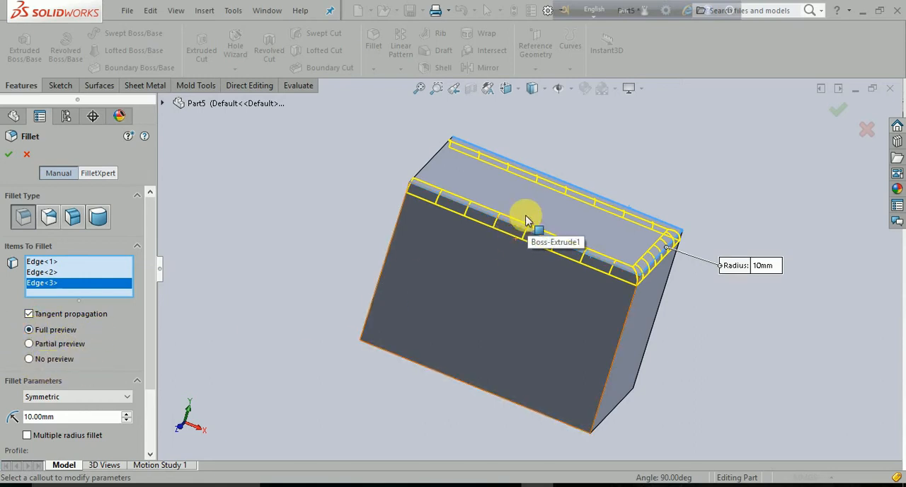
pyautogui.click(29, 360)
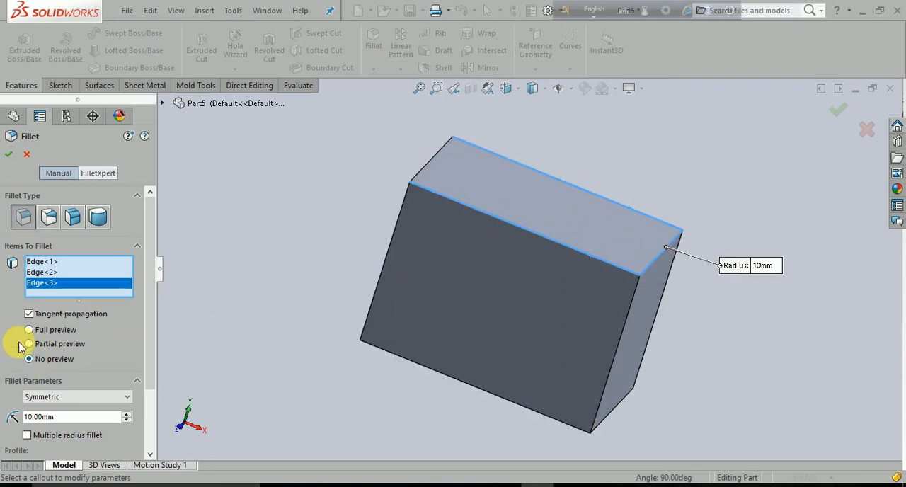
pyautogui.click(45, 332)
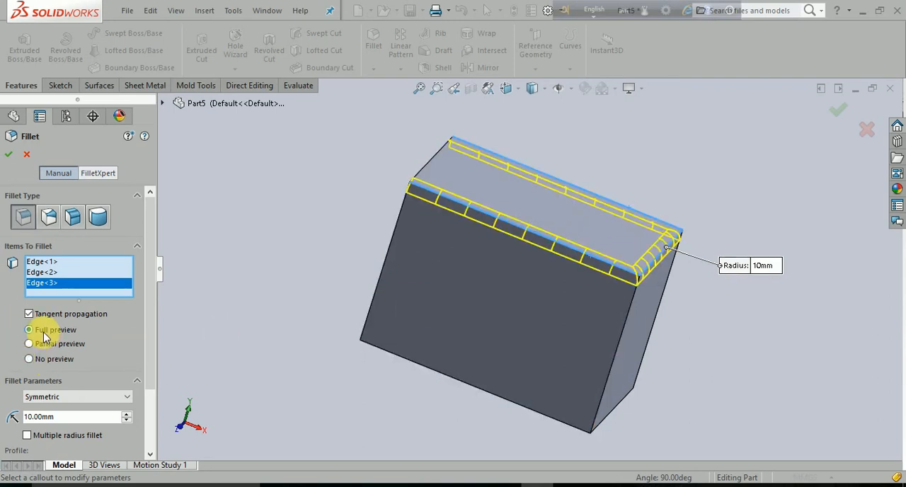
pyautogui.click(78, 398)
pyautogui.click(71, 409)
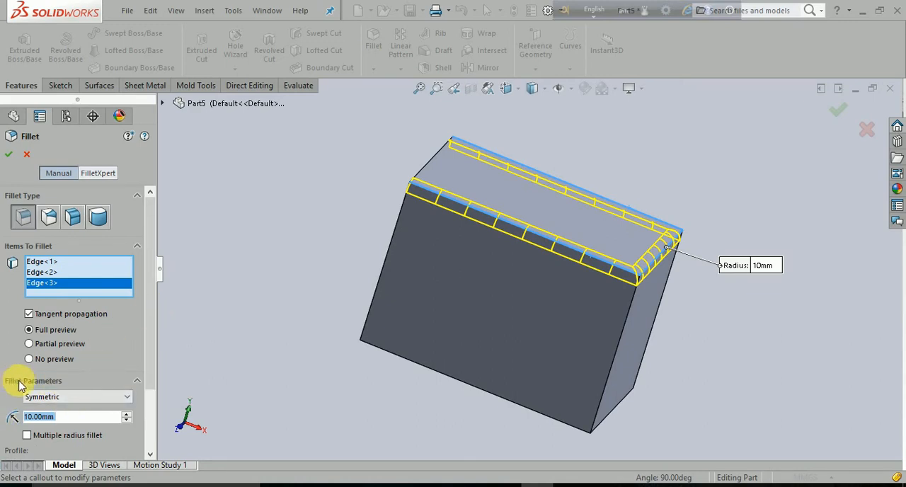
pyautogui.click(127, 398)
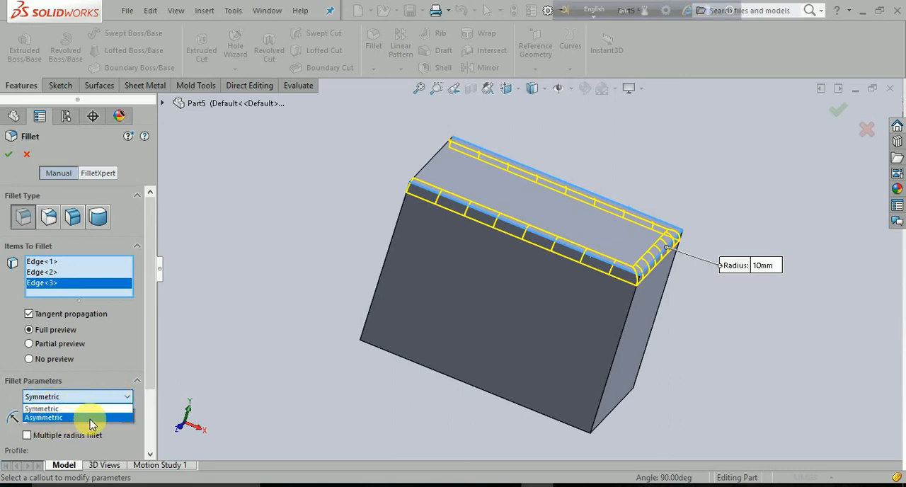
pyautogui.click(127, 399)
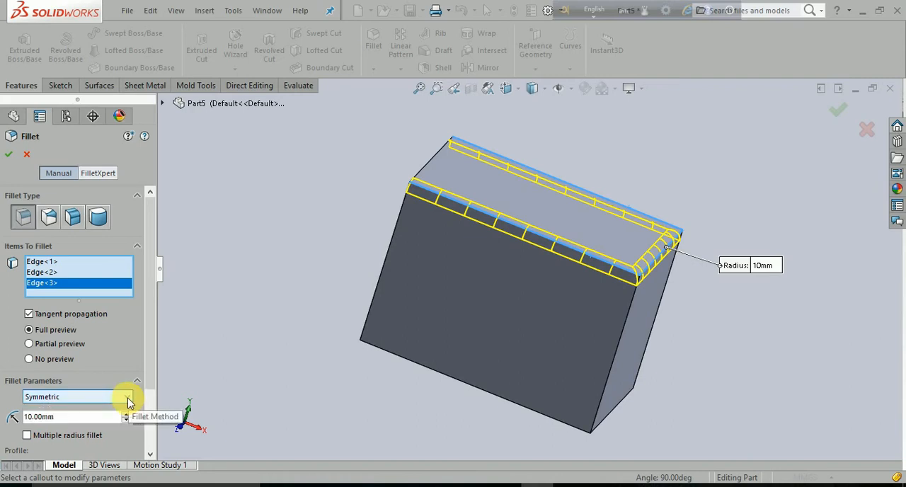
# - Remove the two long top edges from the fillet selection, keeping only the right short edge
pyautogui.moveTo(365, 299); pyautogui.dragTo(313, 307, button='middle')
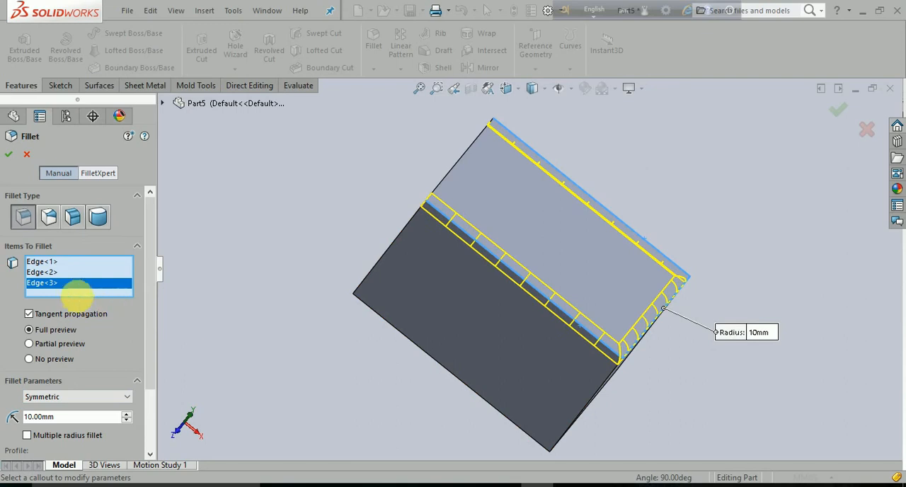
pyautogui.press('Delete')
pyautogui.click(68, 273)
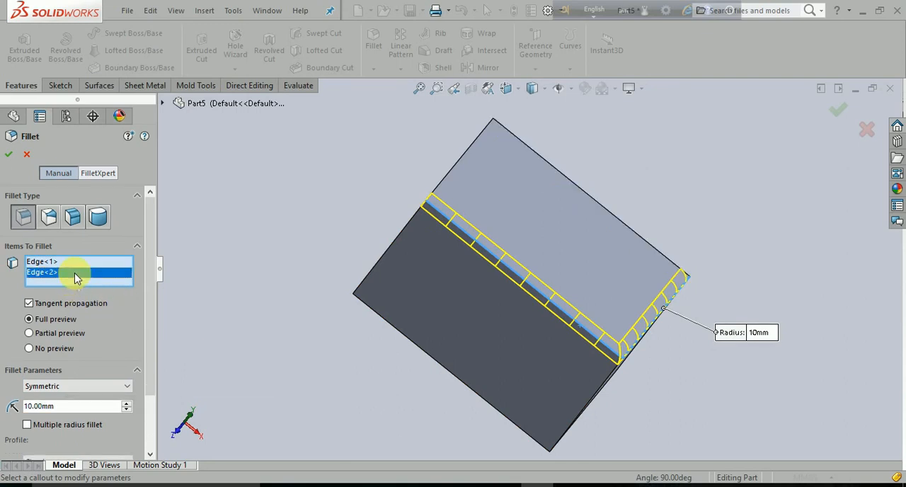
pyautogui.press('Delete')
# - Set the symmetric fillet radius on the short top edge to 20 mm
pyautogui.moveTo(325, 353); pyautogui.dragTo(344, 269, button='middle')
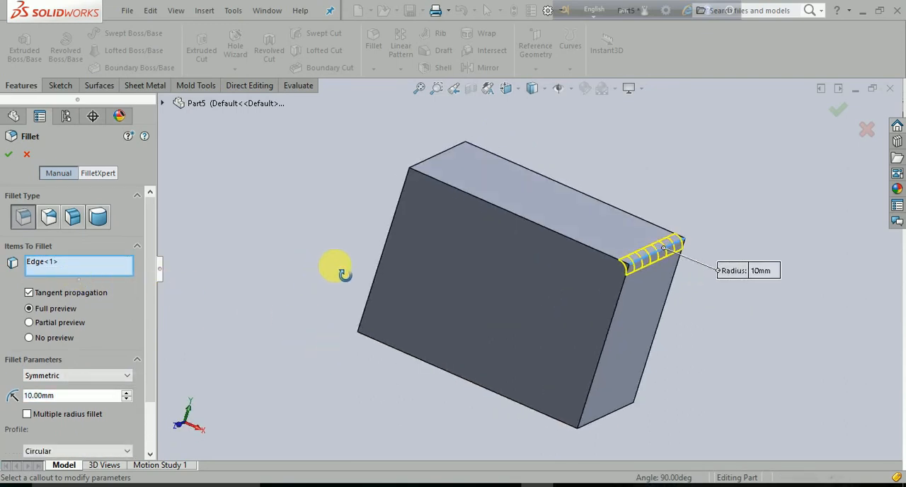
pyautogui.scroll(-3, 687, 239)
pyautogui.moveTo(543, 350); pyautogui.dragTo(524, 368, button='middle')
pyautogui.moveTo(437, 379); pyautogui.dragTo(410, 370, button='middle')
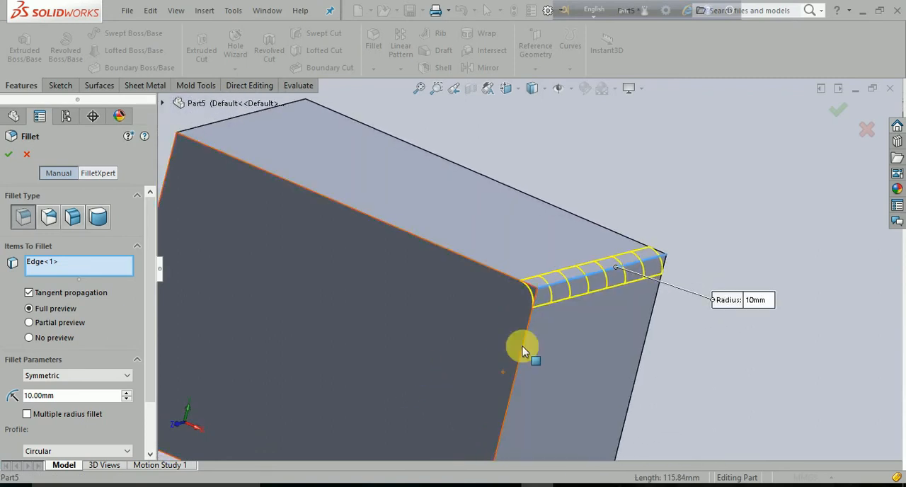
pyautogui.click(48, 400)
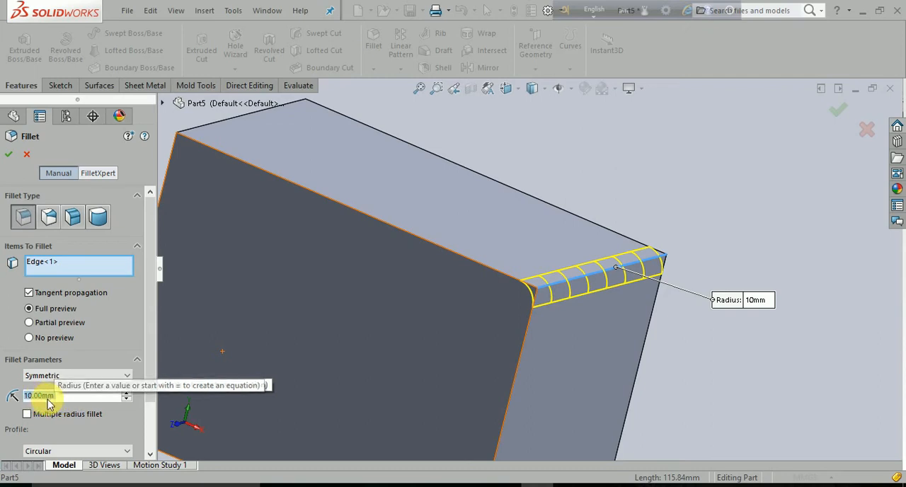
pyautogui.write('20')
pyautogui.press('Return')
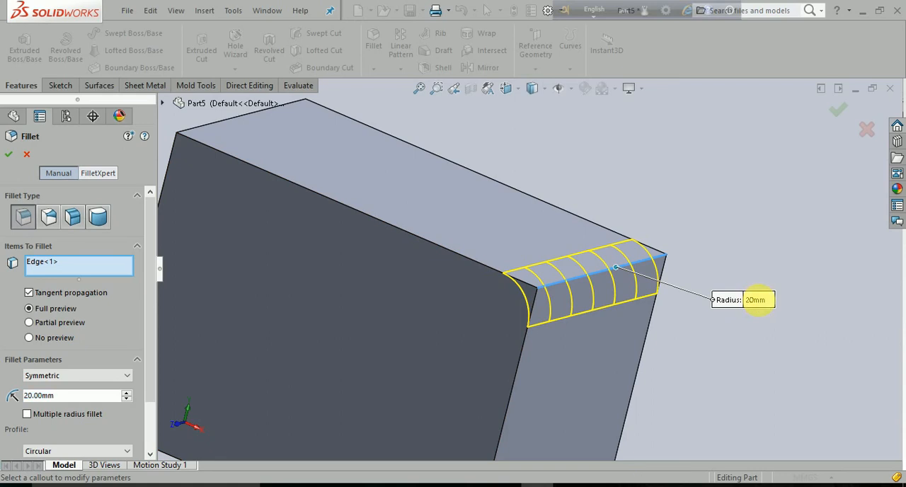
# - Set the fillet radius to 30 mm directly in the callout on the model
pyautogui.click(759, 303)
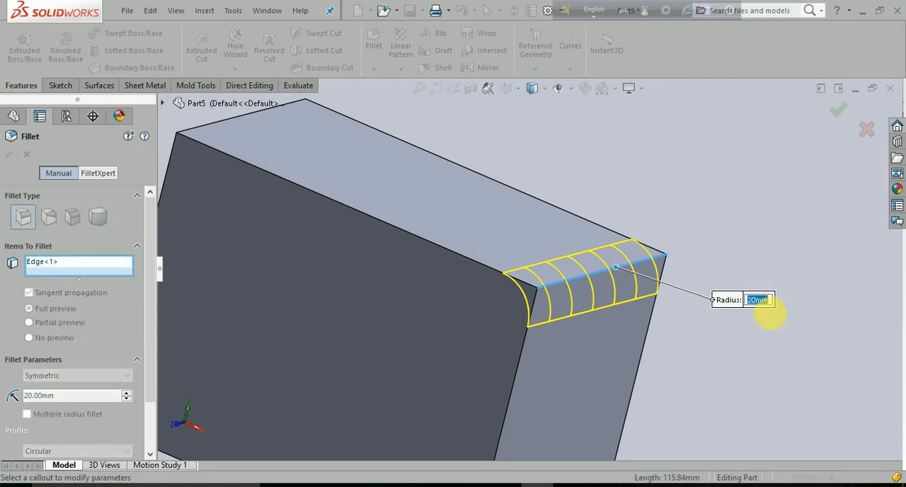
pyautogui.write('30')
pyautogui.press('Return')
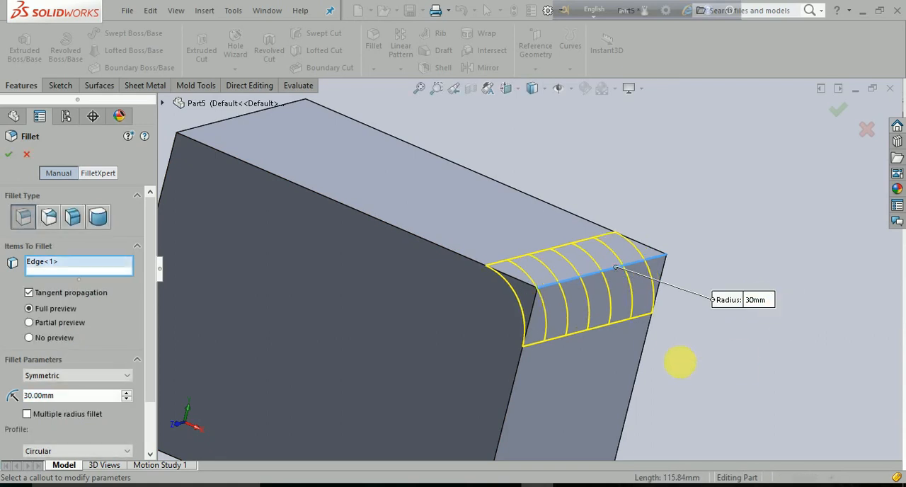
# - Try a fillet radius of 5 mm, and set it back to 10 mm
pyautogui.moveTo(667, 363); pyautogui.dragTo(682, 373, button='middle')
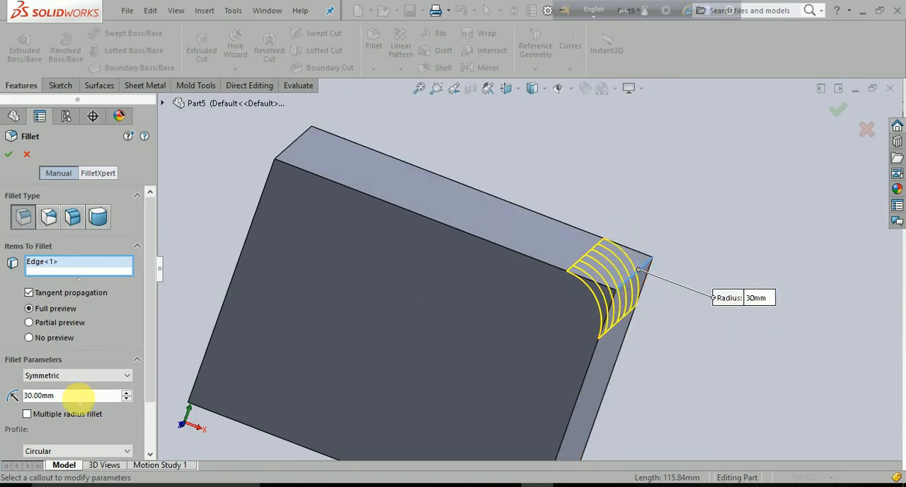
pyautogui.moveTo(76, 397); pyautogui.dragTo(7, 398)
pyautogui.write('5')
pyautogui.press('Return')
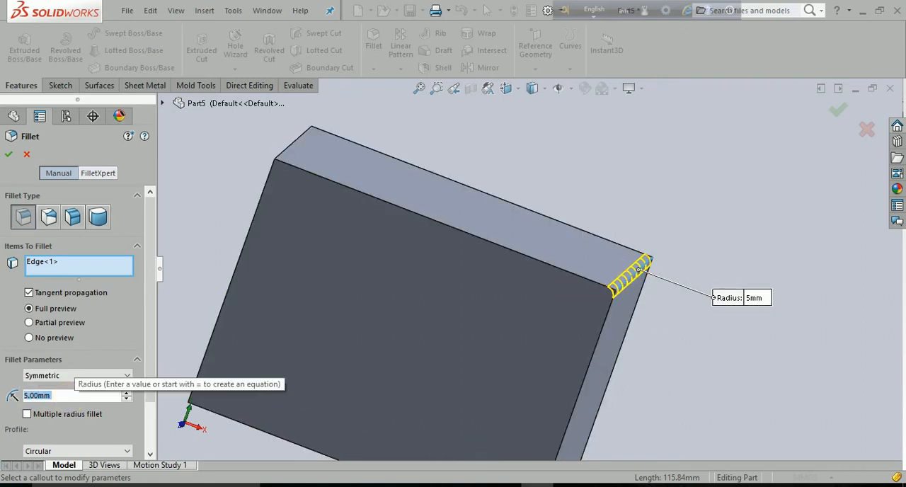
pyautogui.write('10')
pyautogui.press('Return')
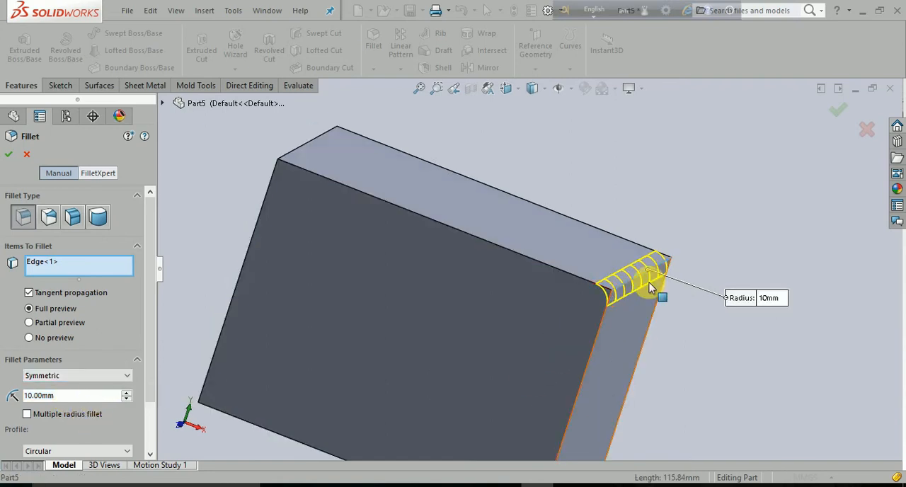
# - Change the fillet method to Asymmetric and set the first radius to 15 mm
pyautogui.scroll(-3, 649, 283)
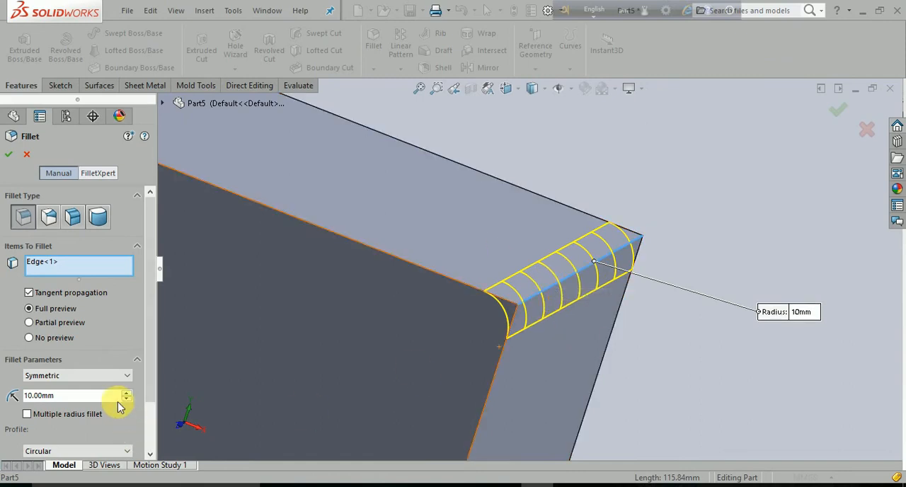
pyautogui.click(127, 378)
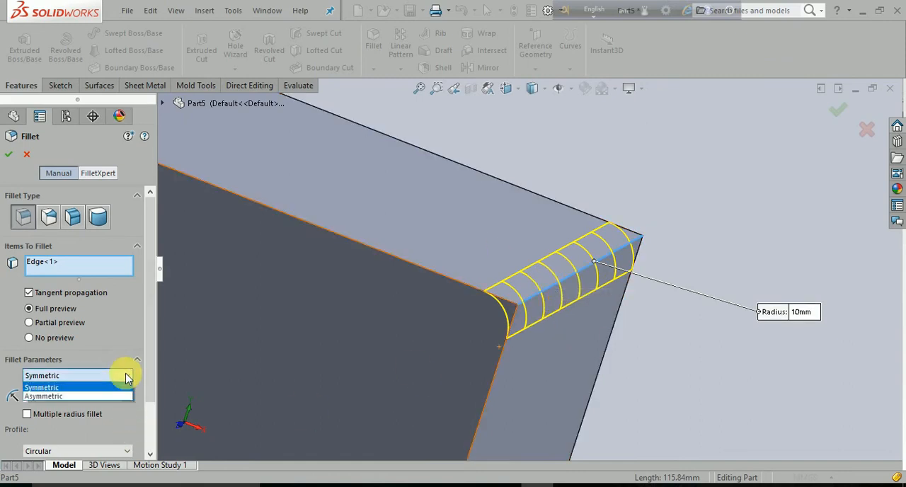
pyautogui.click(46, 396)
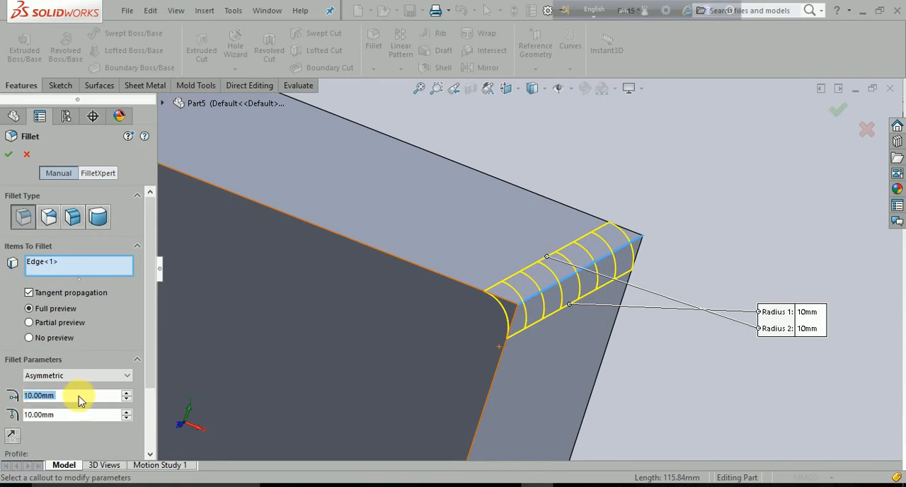
pyautogui.write('15')
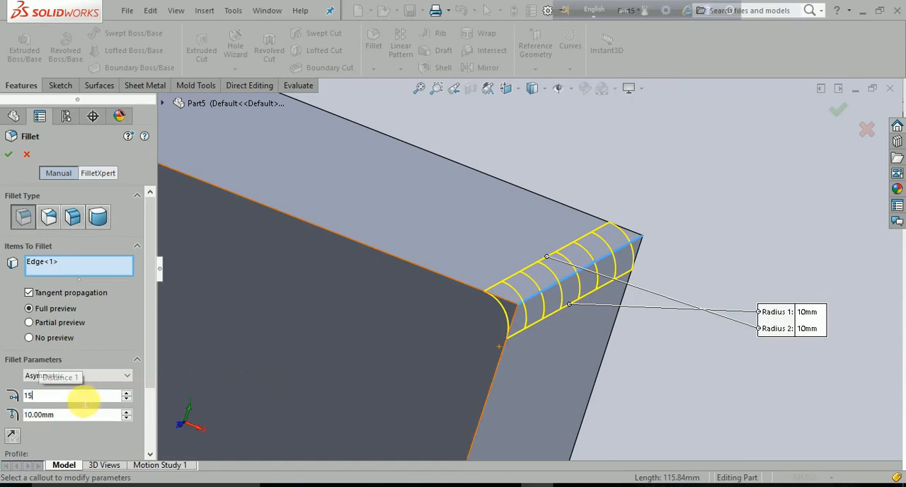
pyautogui.press('Return')
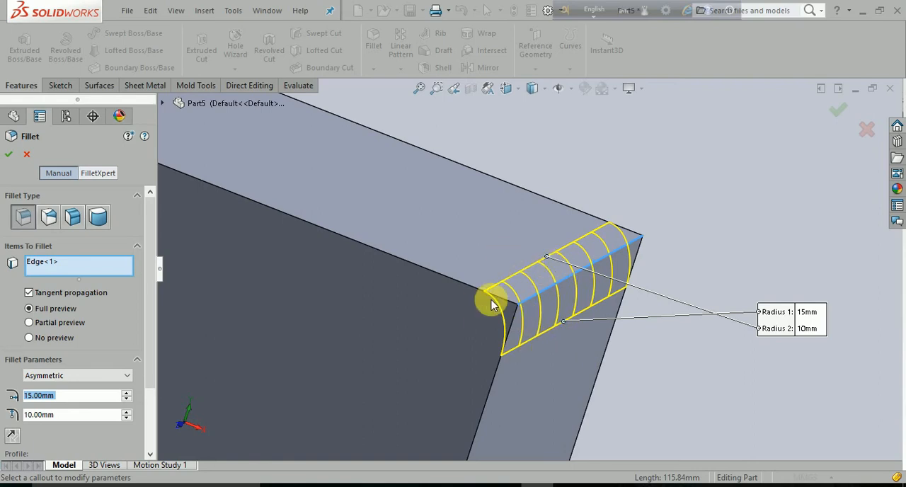
# - Try a first asymmetric fillet radius of 25 mm, and set it back to 15 mm
pyautogui.write('25')
pyautogui.press('Return')
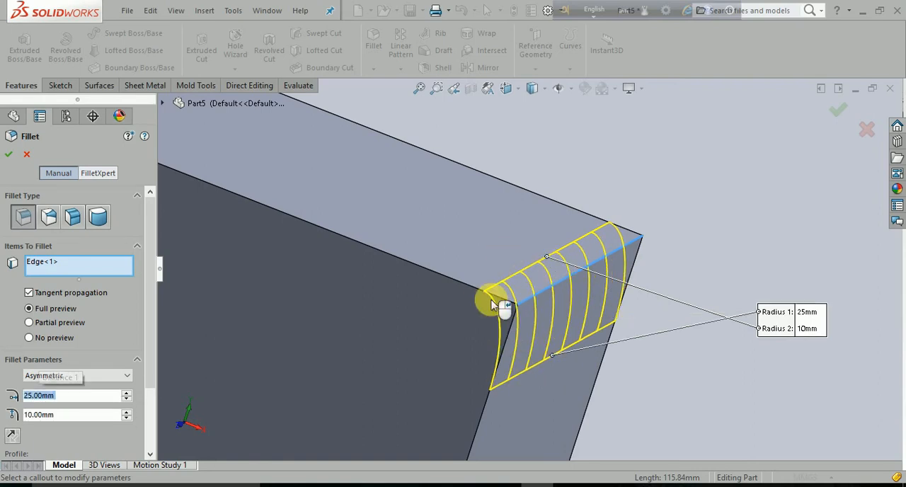
pyautogui.write('15')
pyautogui.press('Return')
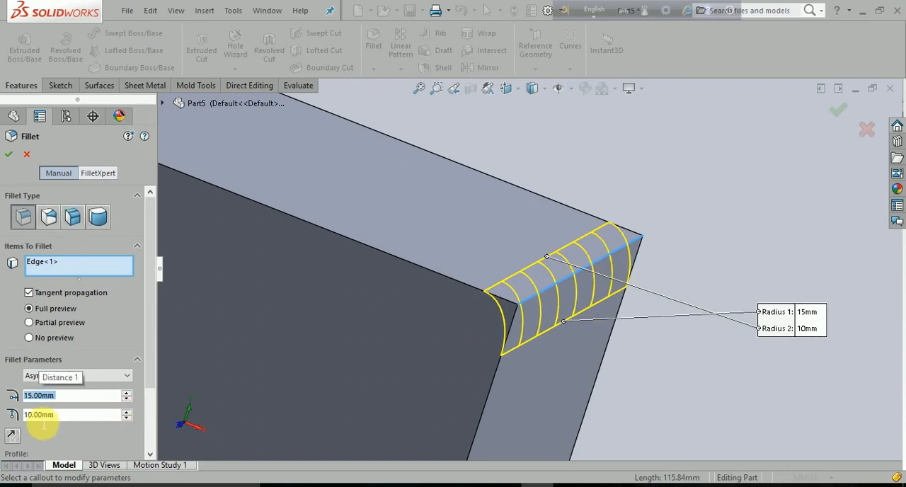
# - Set the second asymmetric fillet radius to 25 mm
pyautogui.click(71, 415)
pyautogui.write('25')
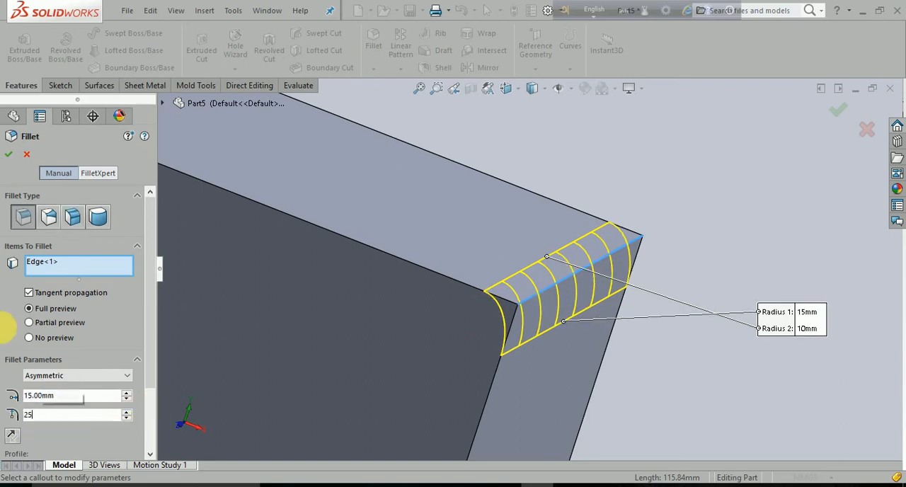
pyautogui.press('Return')
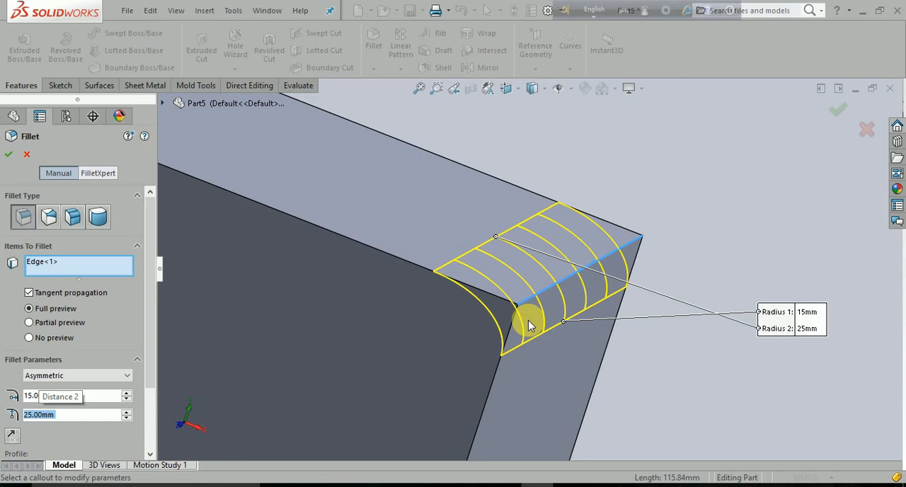
# - Try reversing the direction of the asymmetric fillet to swap its two radii, and restore the original direction
pyautogui.click(9, 437)
pyautogui.click(9, 437)
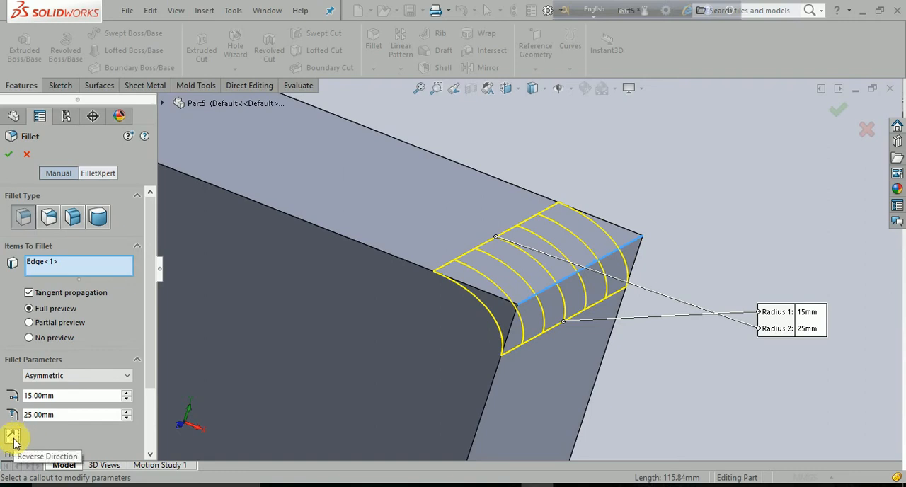
pyautogui.click(12, 436)
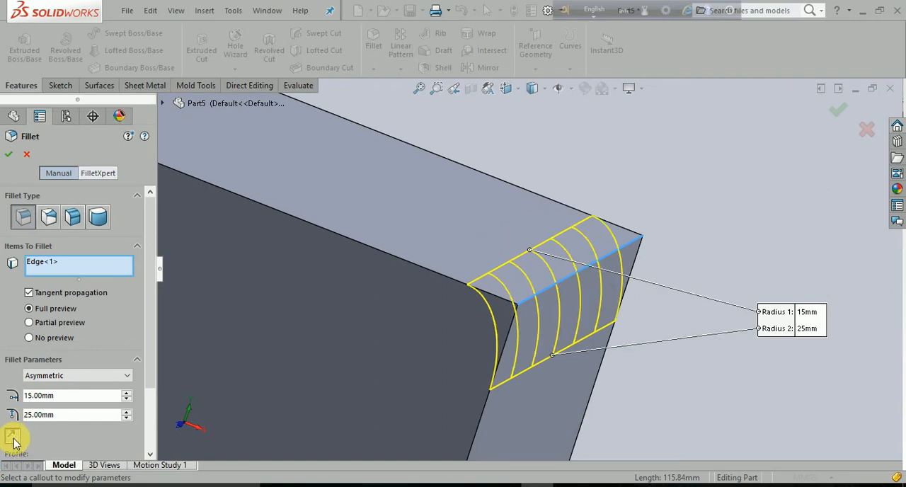
pyautogui.click(12, 437)
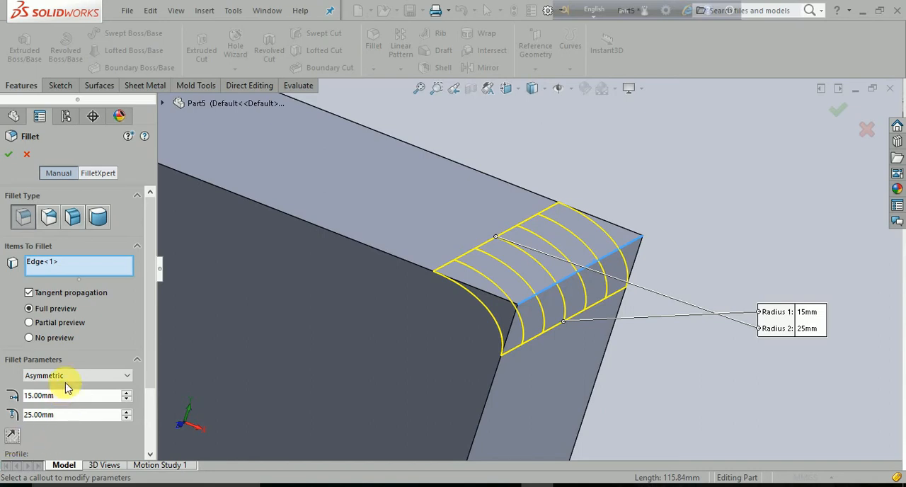
# - Change the fillet method back to Symmetric
pyautogui.scroll(-3, 57, 428)
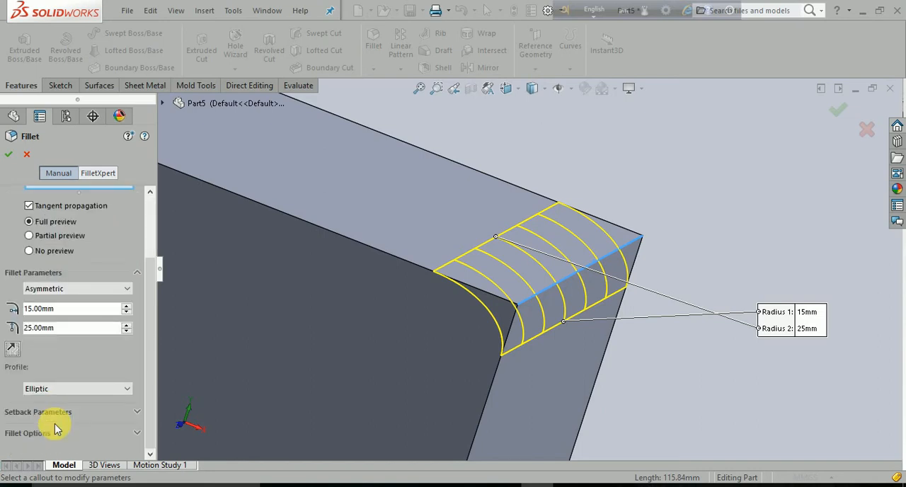
pyautogui.scroll(3, 57, 425)
pyautogui.click(63, 376)
pyautogui.click(65, 387)
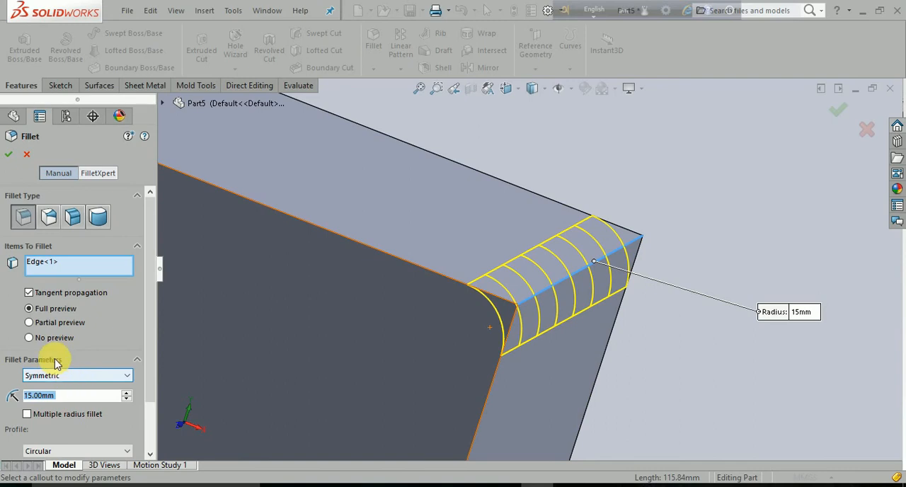
# - Change the fillet profile to Conic Rho and set the rho value to 0.9
pyautogui.scroll(-2, 48, 353)
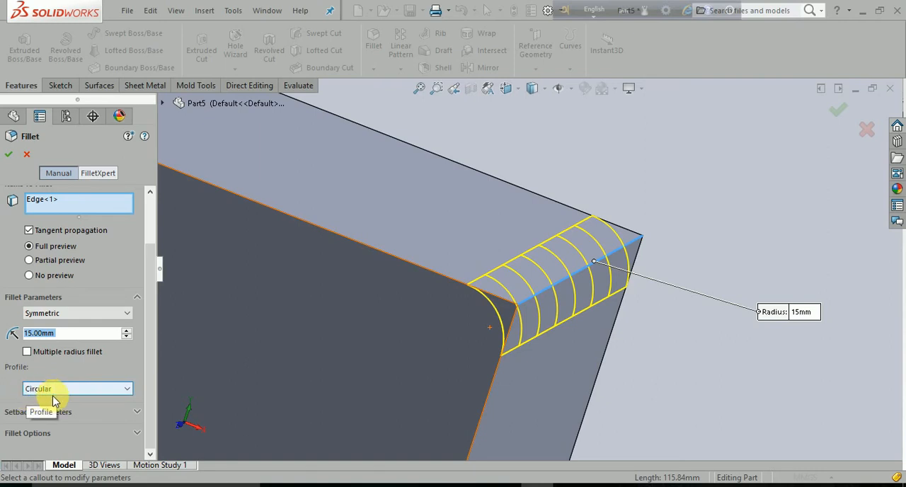
pyautogui.click(130, 391)
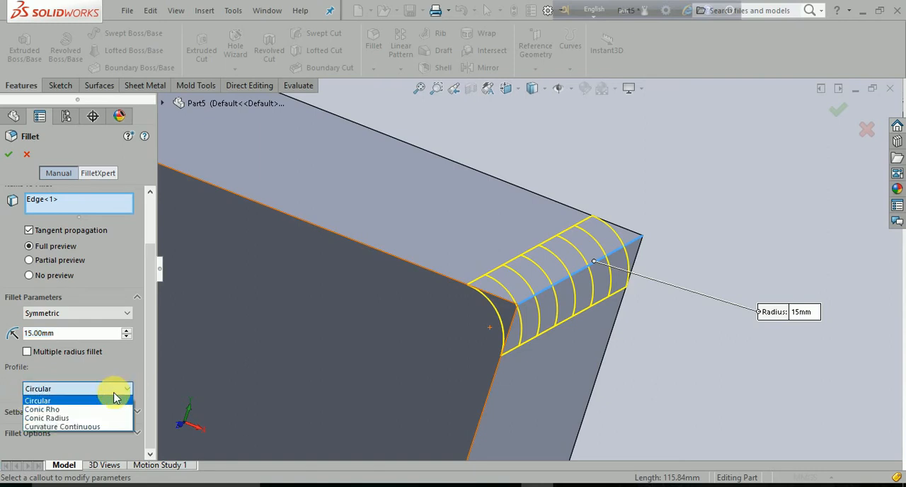
pyautogui.click(71, 410)
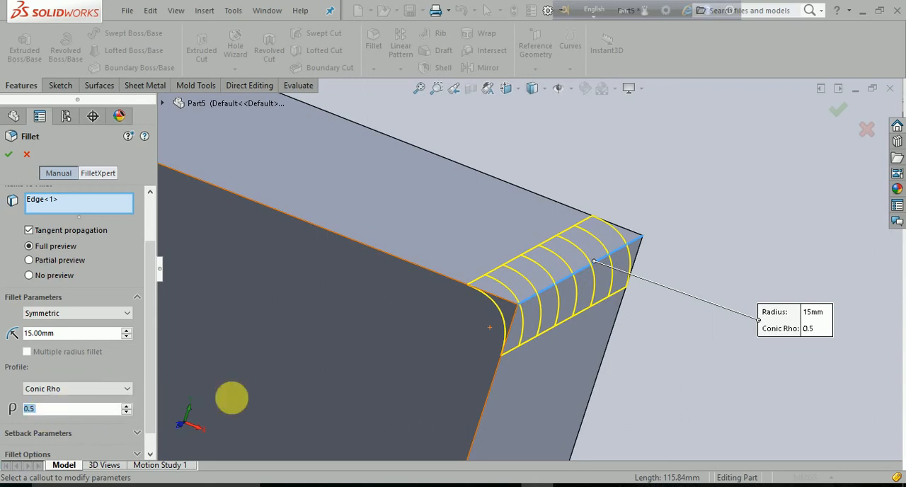
pyautogui.write('1')
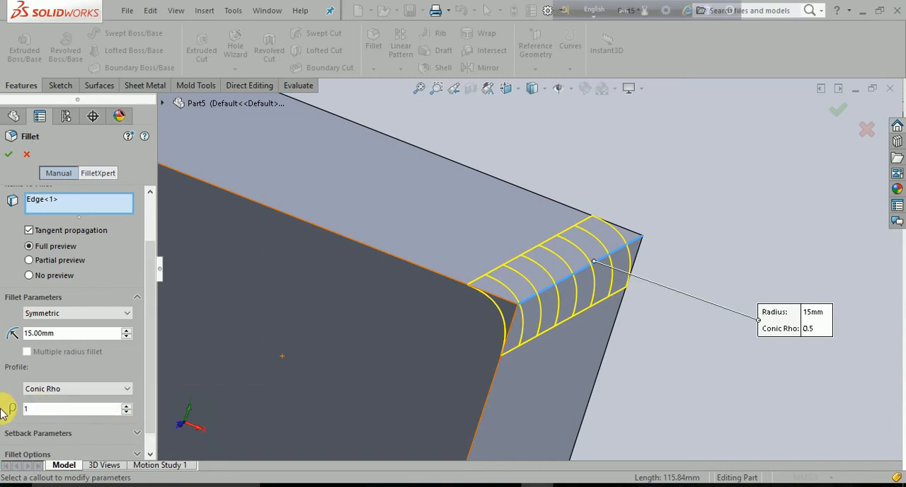
pyautogui.doubleClick(29, 409)
pyautogui.write('0.9')
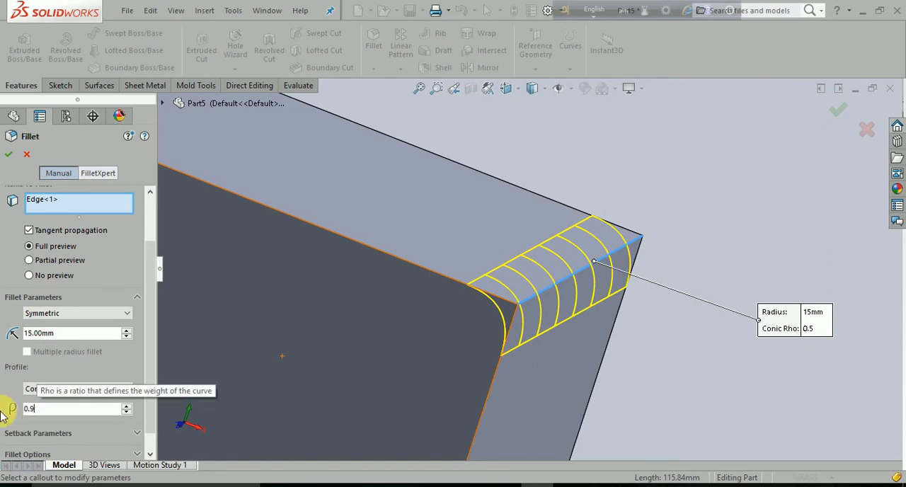
pyautogui.press('Return')
# - Set the conic rho value of the fillet to 0.6
pyautogui.moveTo(423, 394); pyautogui.dragTo(584, 320, button='middle')
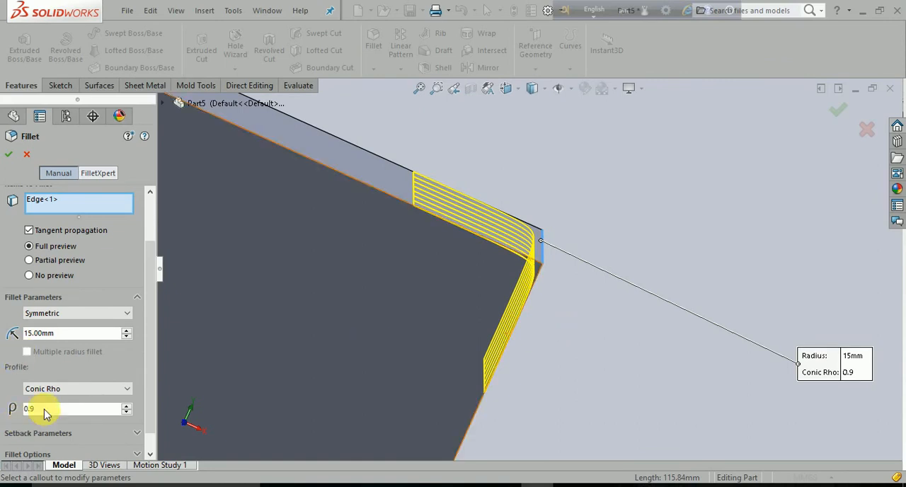
pyautogui.moveTo(55, 415); pyautogui.dragTo(3, 416)
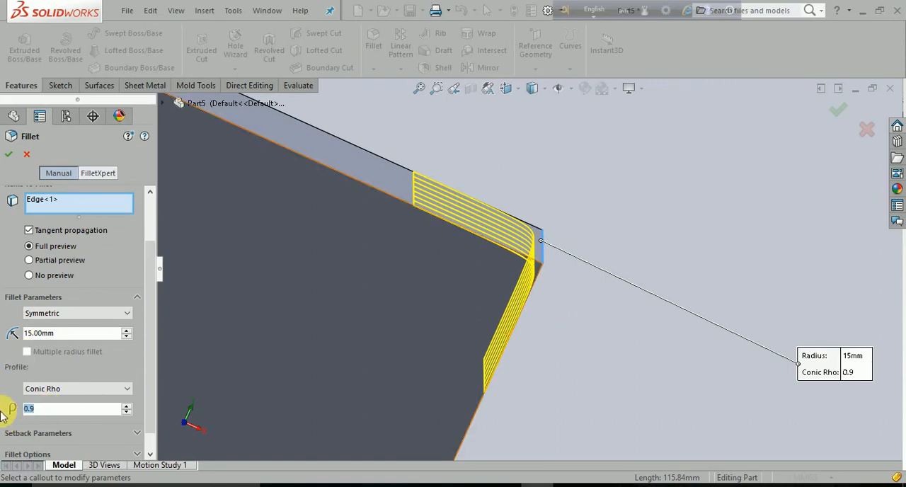
pyautogui.write('0.')
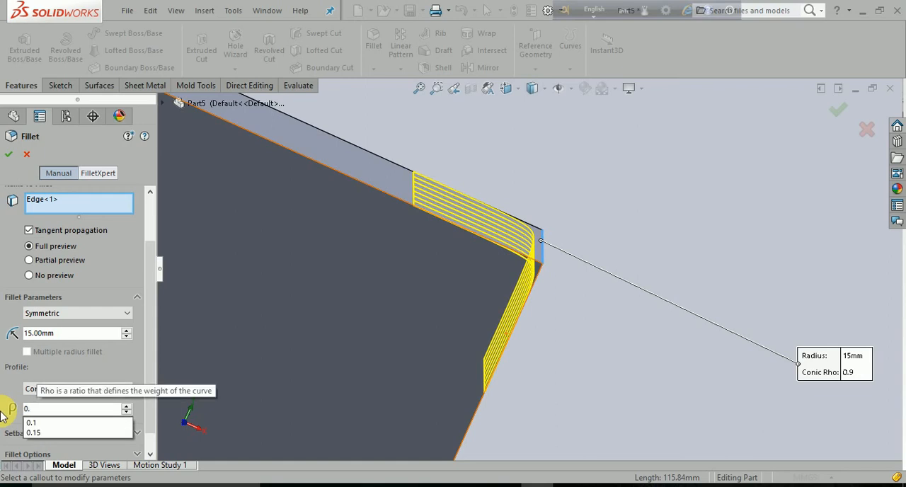
pyautogui.write('6')
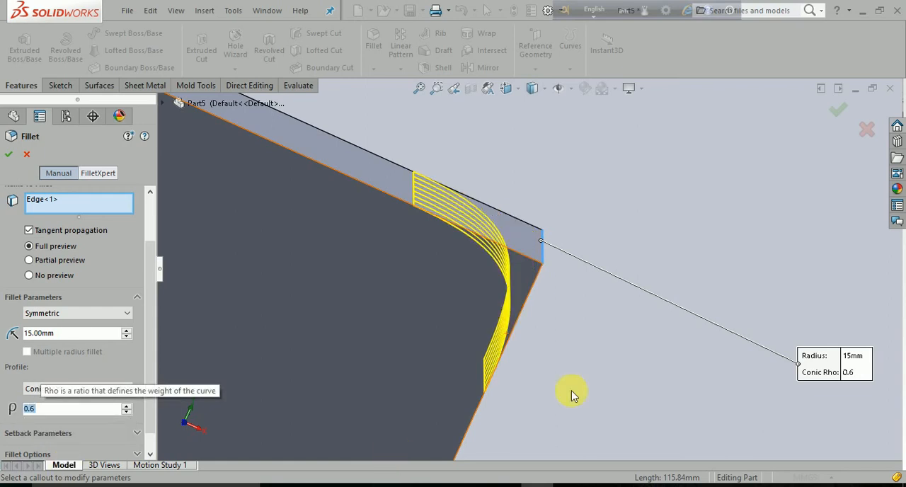
# - Try the Conic Radius fillet profile, and change it to Curvature Continuous
pyautogui.moveTo(576, 389); pyautogui.dragTo(324, 412, button='middle')
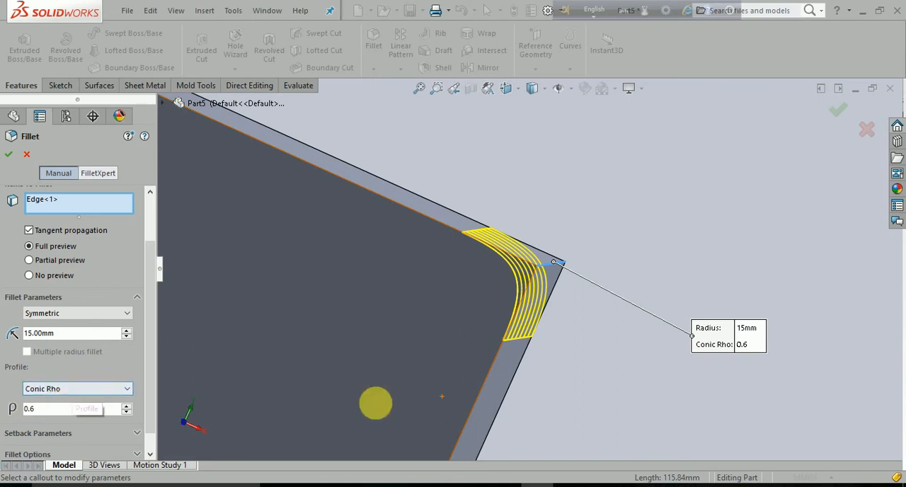
pyautogui.moveTo(428, 387); pyautogui.dragTo(427, 388, button='middle')
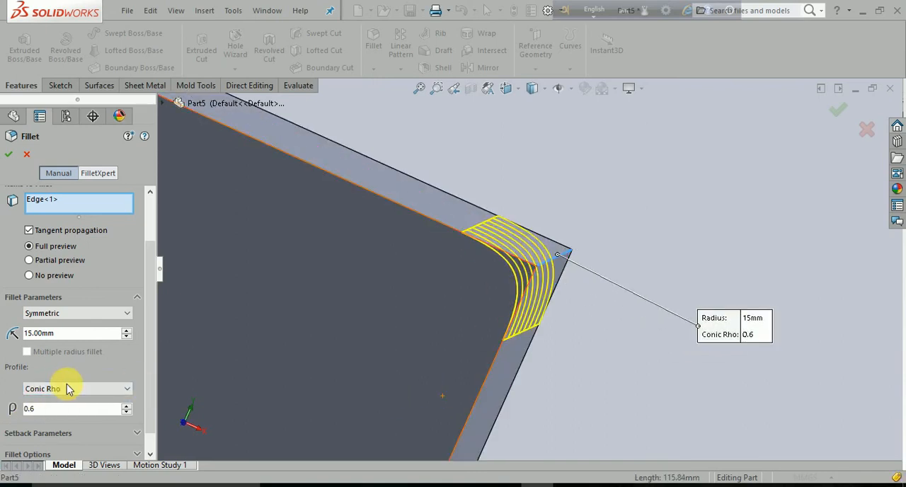
pyautogui.click(119, 391)
pyautogui.click(100, 422)
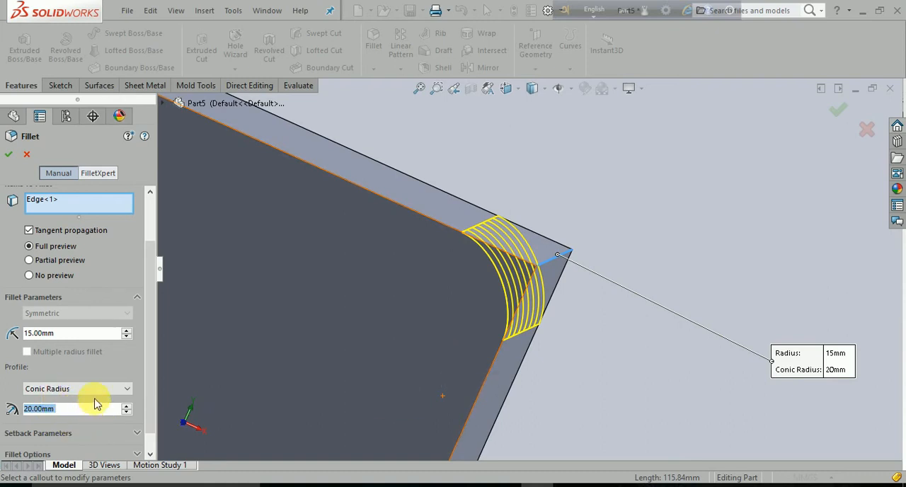
pyautogui.click(130, 390)
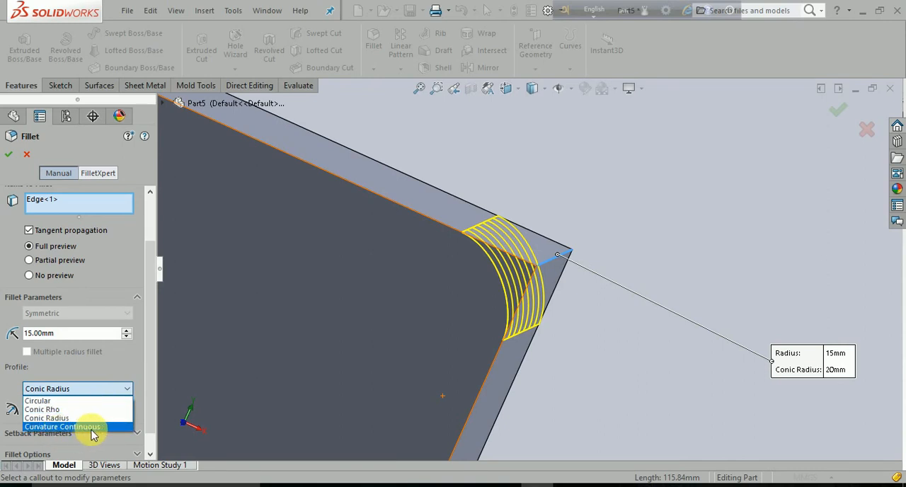
pyautogui.click(92, 427)
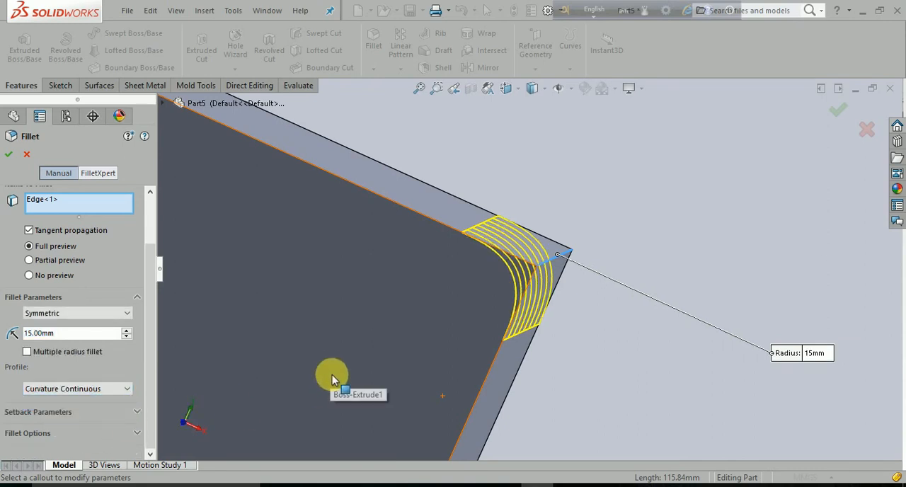
# - Compare the Circular and Curvature Continuous profiles on the fillet preview, and leave the profile set to Circular
pyautogui.click(128, 389)
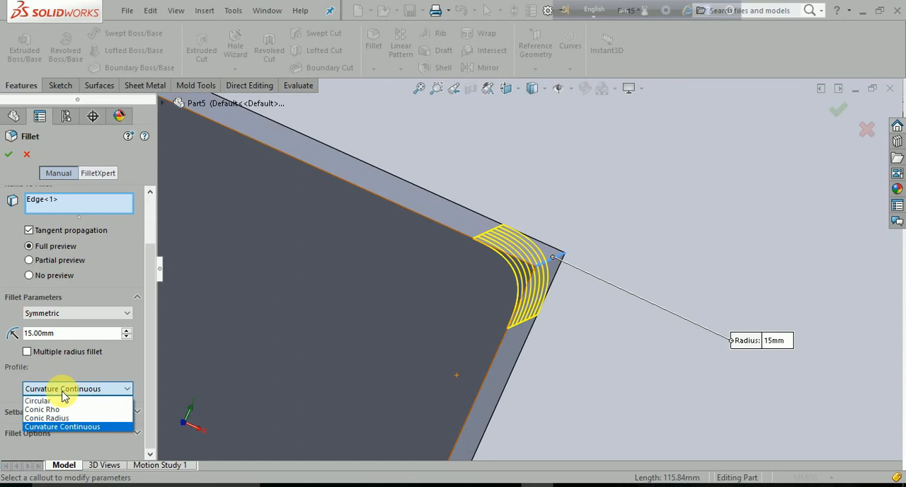
pyautogui.click(43, 401)
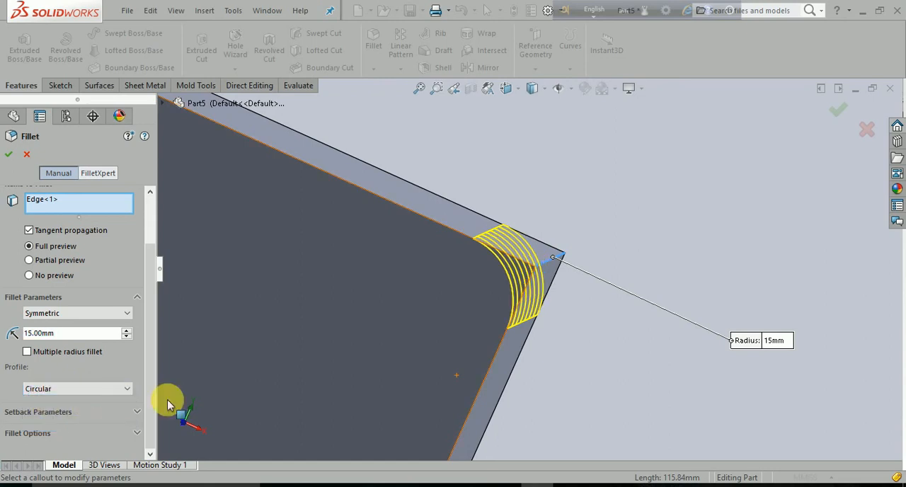
pyautogui.click(120, 396)
pyautogui.click(110, 427)
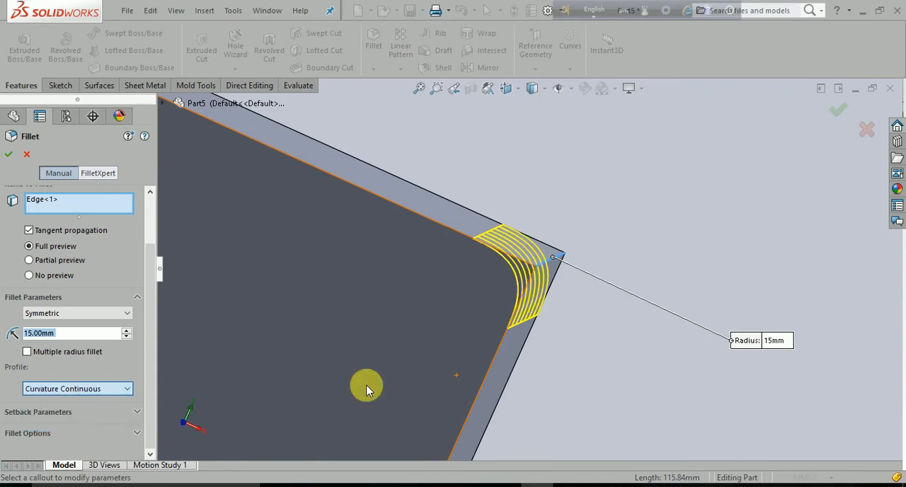
pyautogui.moveTo(516, 303); pyautogui.dragTo(449, 372, button='middle')
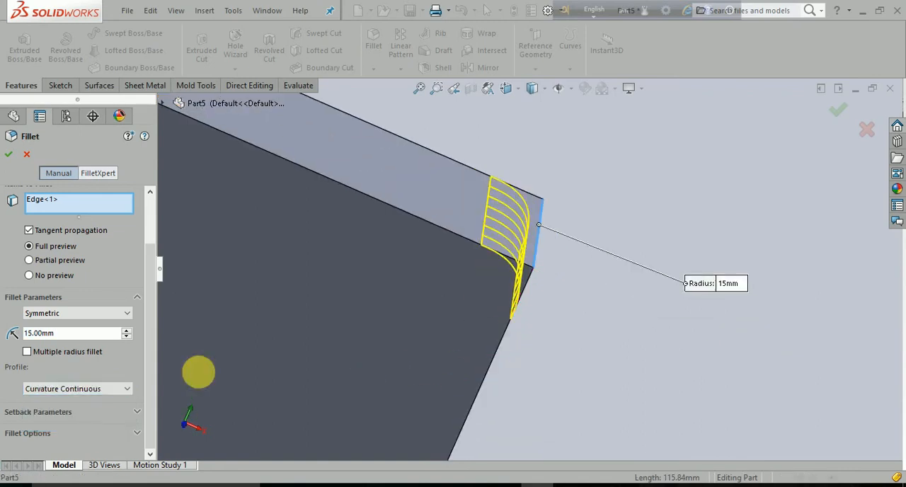
pyautogui.click(122, 388)
pyautogui.click(75, 401)
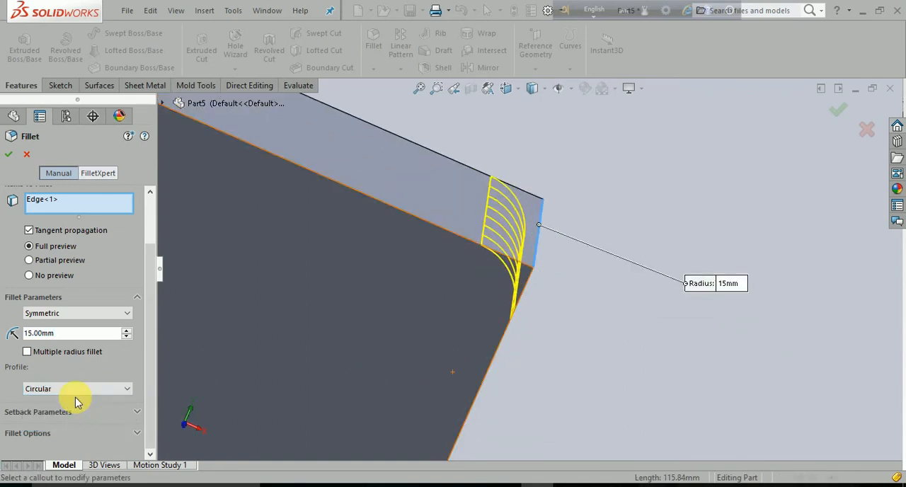
# - Apply the circular 15 mm fillet to the short top edge, inspect the rounded corner, and undo the fillet
pyautogui.scroll(2, 37, 406)
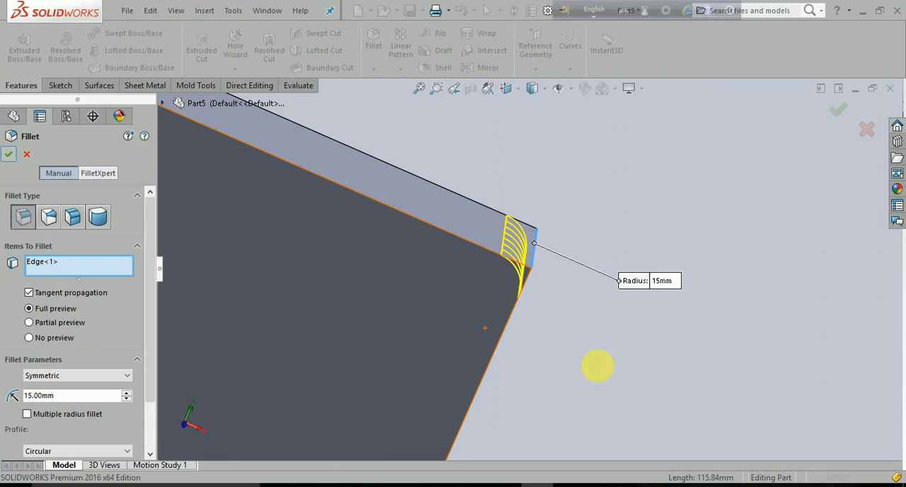
pyautogui.press('Return')
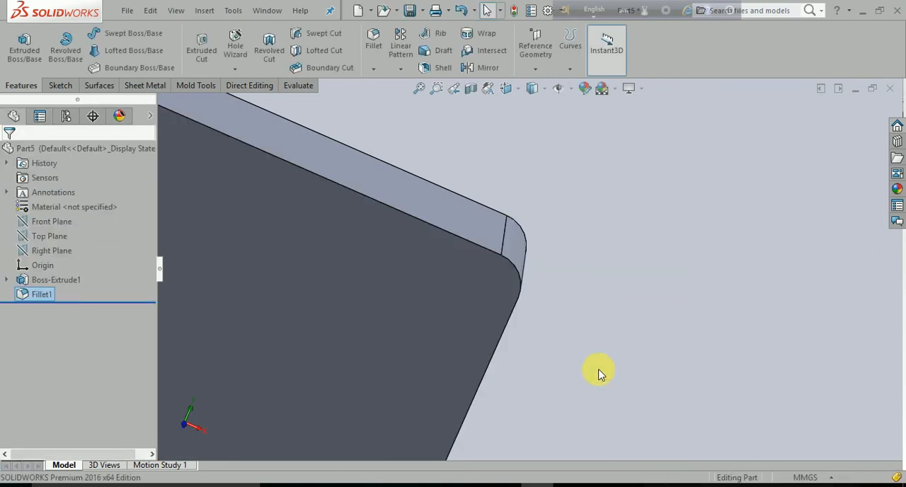
pyautogui.press('f')
pyautogui.moveTo(584, 371); pyautogui.dragTo(557, 402, button='middle')
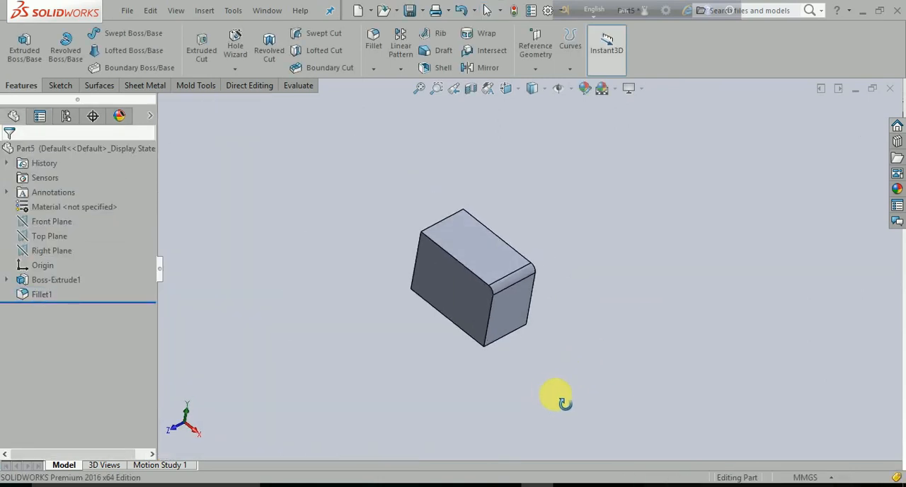
pyautogui.scroll(-5, 531, 305)
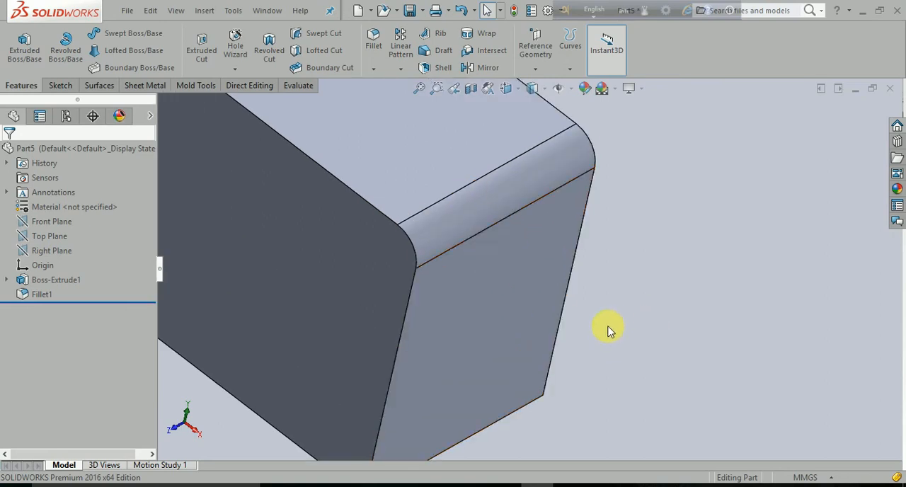
pyautogui.hotkey('ctrl', 'z')
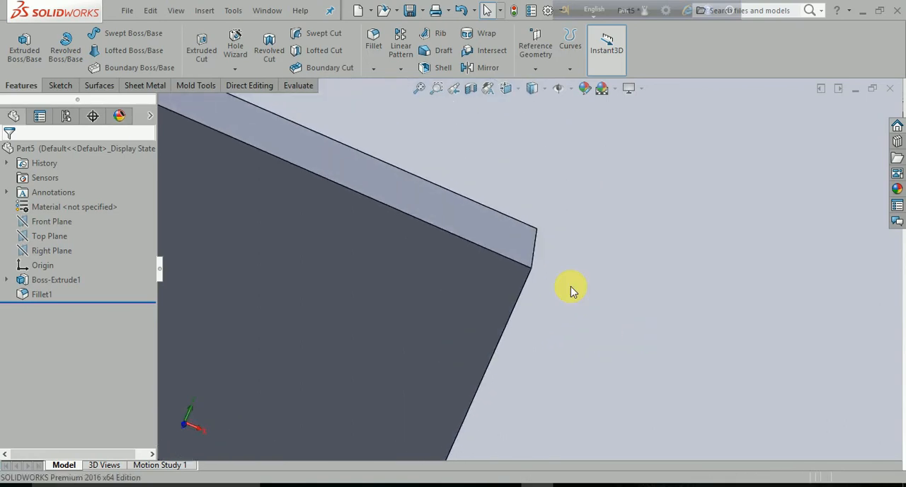
# - Start a Variable Size Fillet on the block's short top edge
pyautogui.click(374, 40)
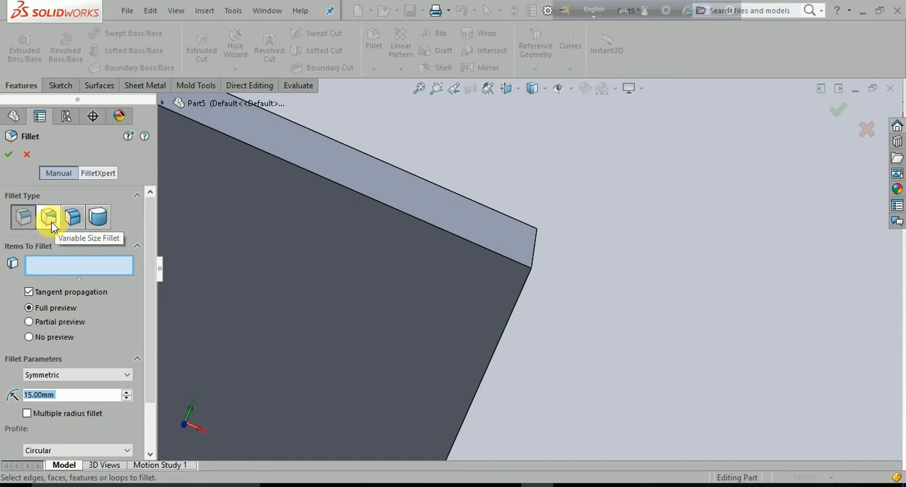
pyautogui.click(49, 224)
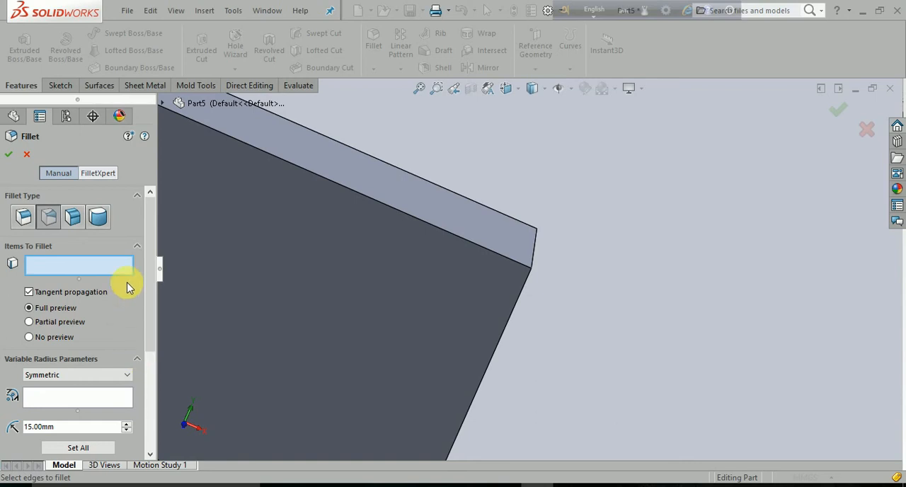
pyautogui.moveTo(510, 338); pyautogui.dragTo(551, 356, button='middle')
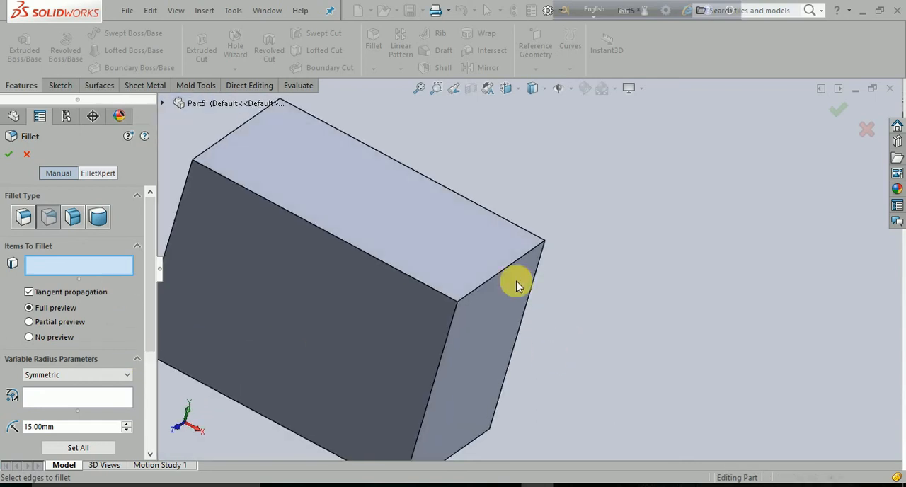
pyautogui.click(507, 270)
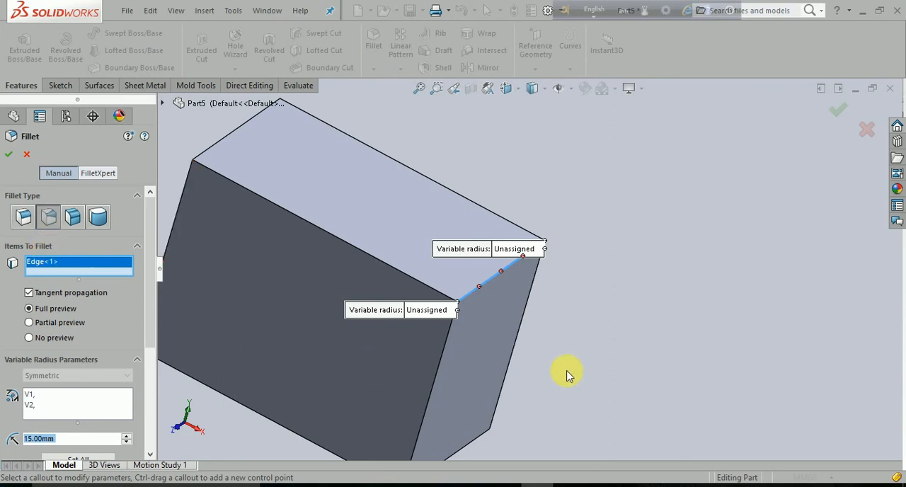
# - Move the two variable radius callouts away from the selected edge, clear of its control points
pyautogui.scroll(1, 598, 364)
pyautogui.moveTo(595, 367); pyautogui.dragTo(576, 364, button='middle')
pyautogui.moveTo(508, 257); pyautogui.dragTo(630, 222)
pyautogui.moveTo(413, 312); pyautogui.dragTo(313, 338)
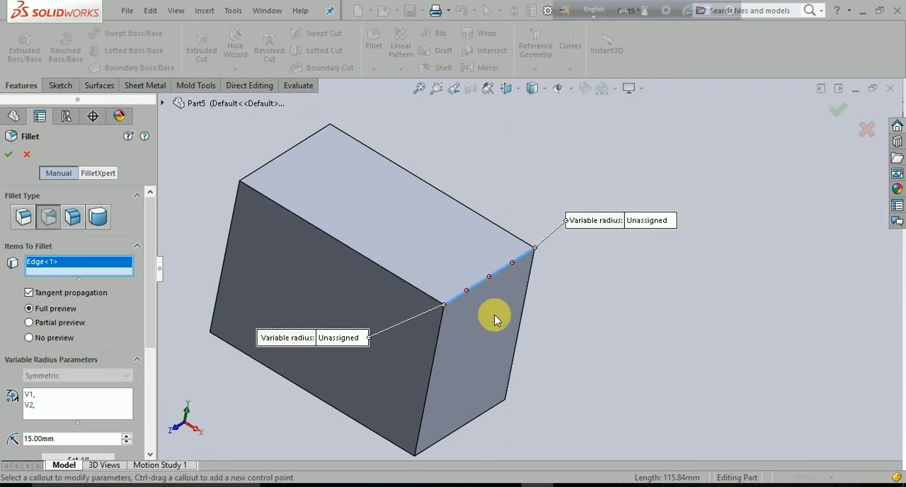
# - Set the number of instances along the filleted edge to 5
pyautogui.scroll(-5, 485, 331)
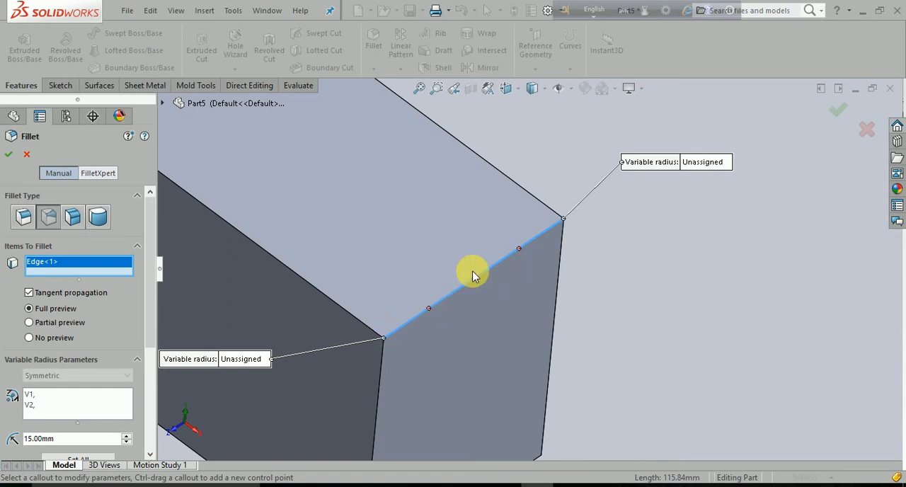
pyautogui.scroll(3, 513, 285)
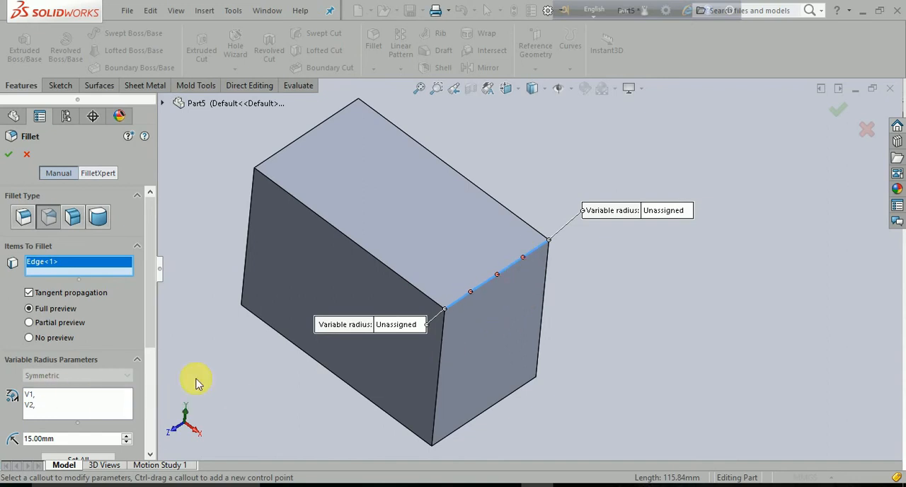
pyautogui.scroll(-3, 38, 349)
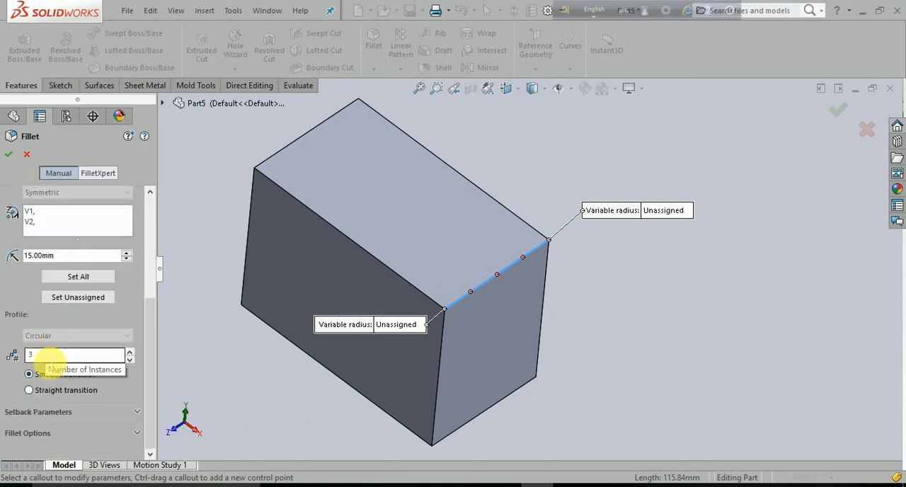
pyautogui.doubleClick(50, 355)
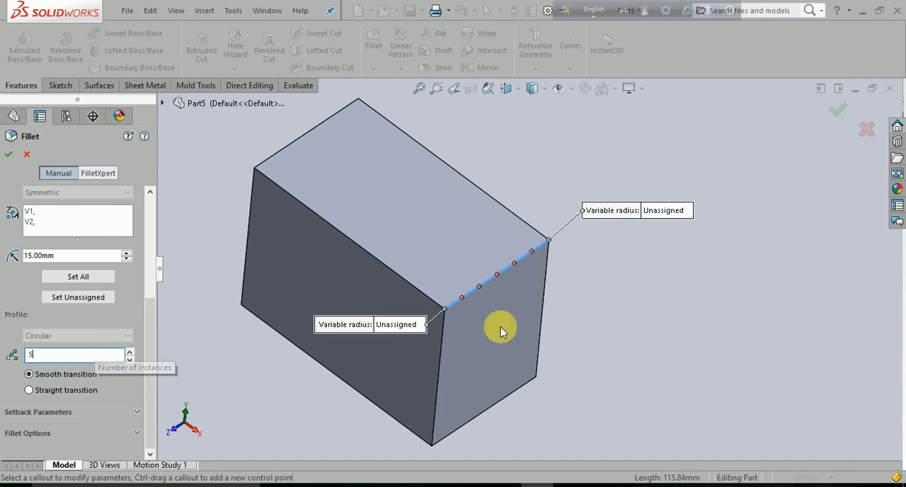
pyautogui.scroll(-2, 489, 346)
pyautogui.scroll(2, 479, 344)
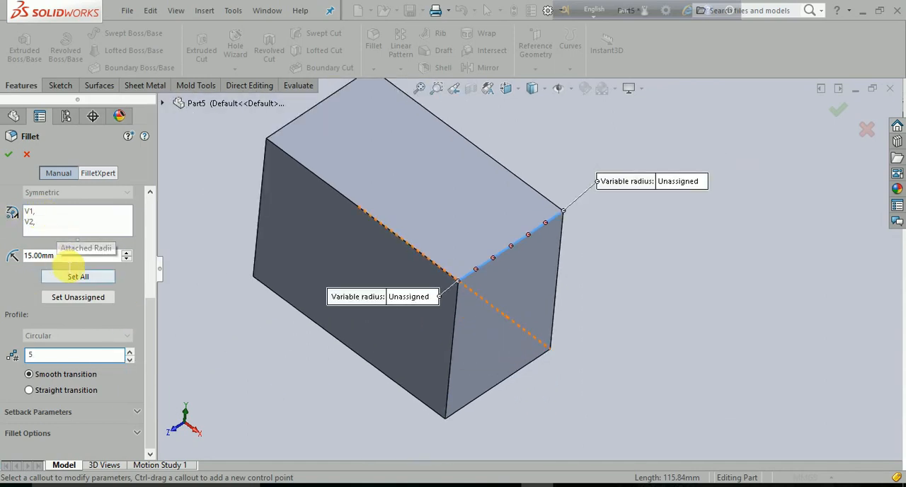
# - Set the variable radius at the rear end vertex of the short top edge to 20 mm
pyautogui.moveTo(75, 257); pyautogui.dragTo(6, 252)
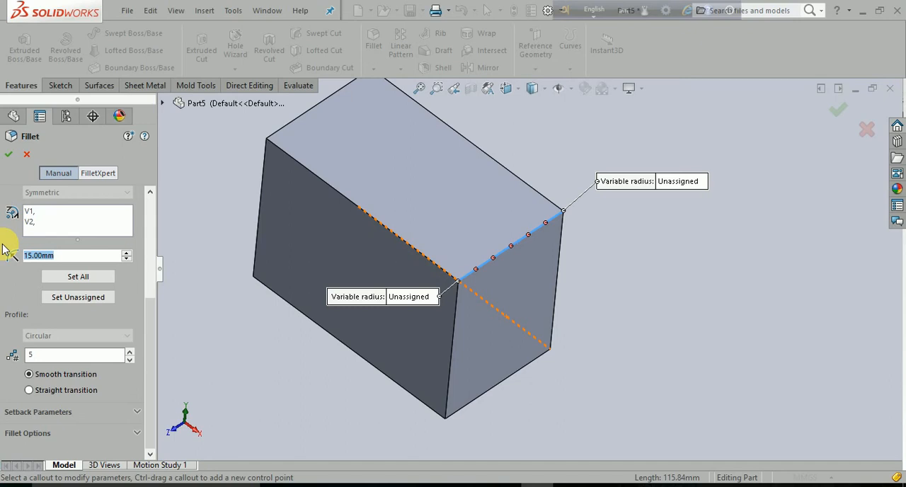
pyautogui.scroll(2, 232, 284)
pyautogui.scroll(2, 44, 292)
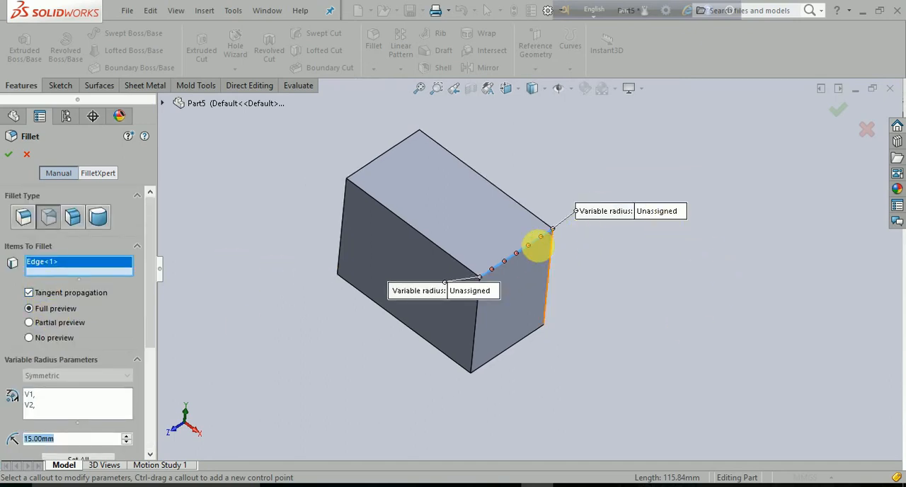
pyautogui.scroll(-3, 558, 253)
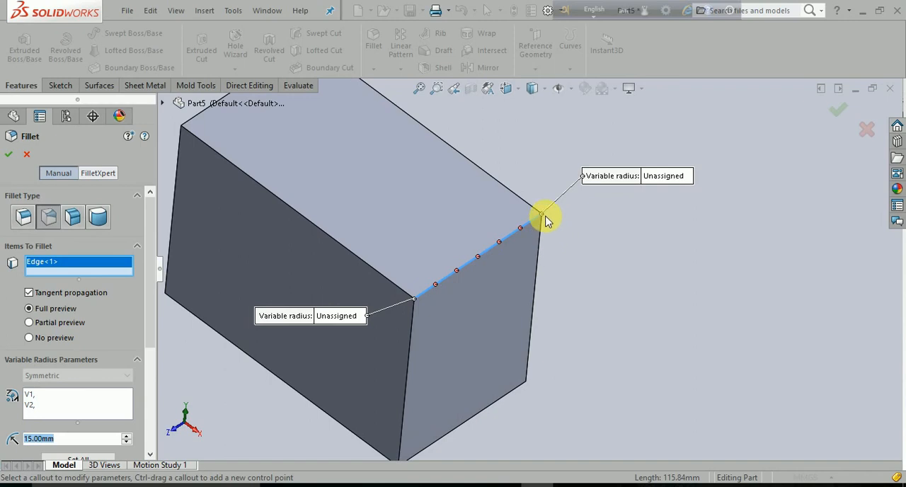
pyautogui.click(670, 176)
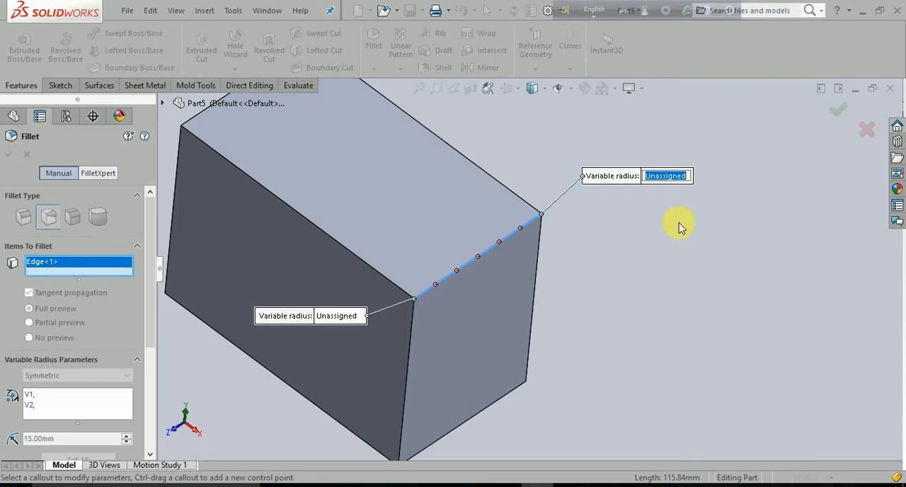
pyautogui.write('20')
pyautogui.press('Return')
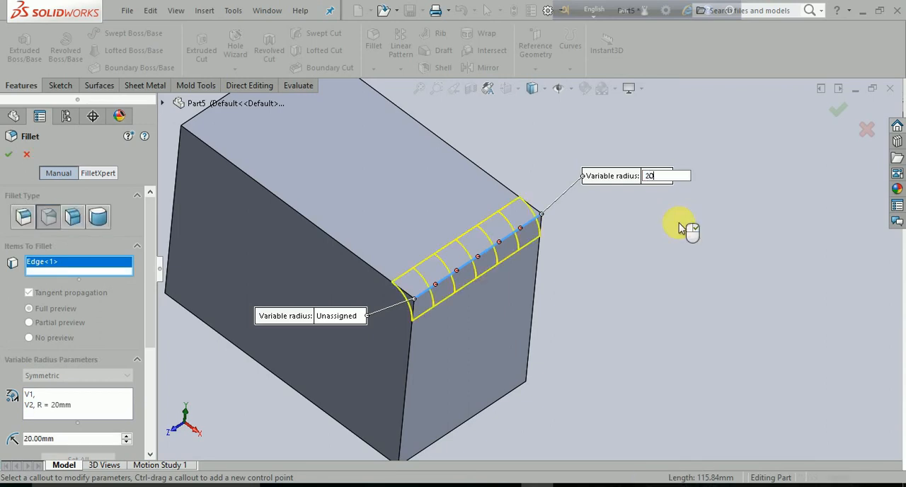
# - Activate the control point at 83.33% of the edge and set its radius to 15 mm
pyautogui.click(521, 228)
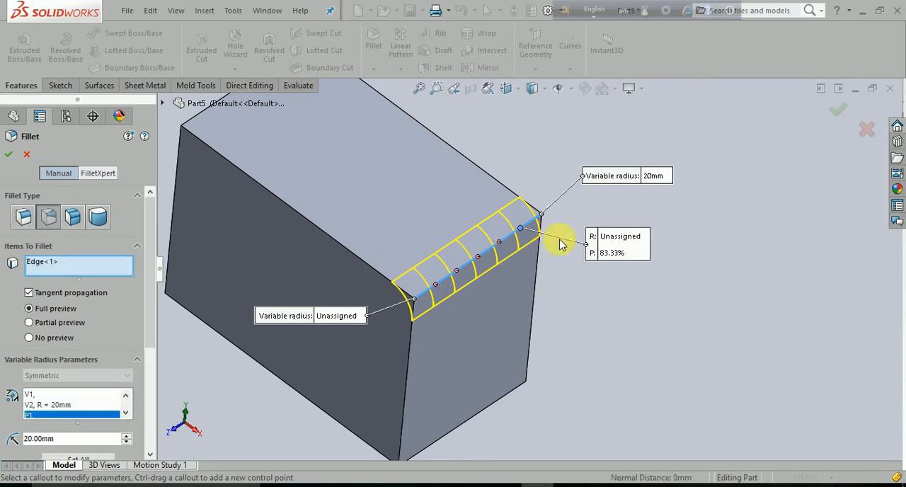
pyautogui.click(629, 236)
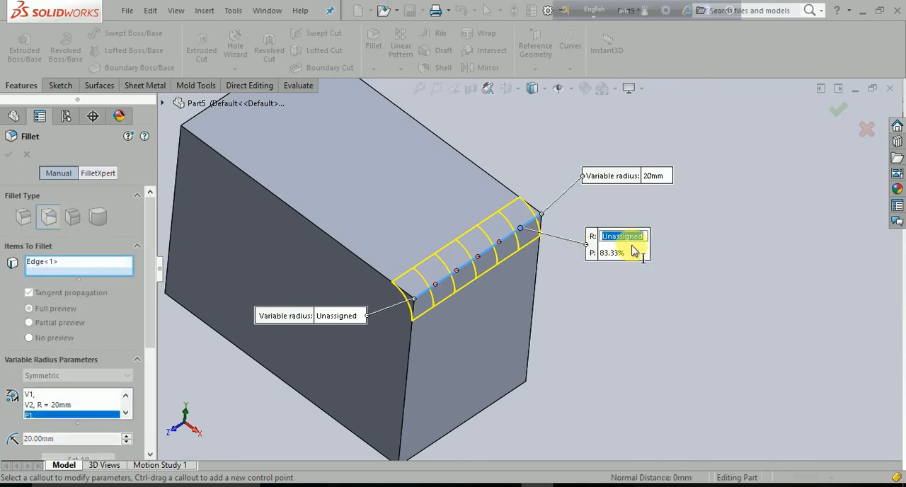
pyautogui.write('15')
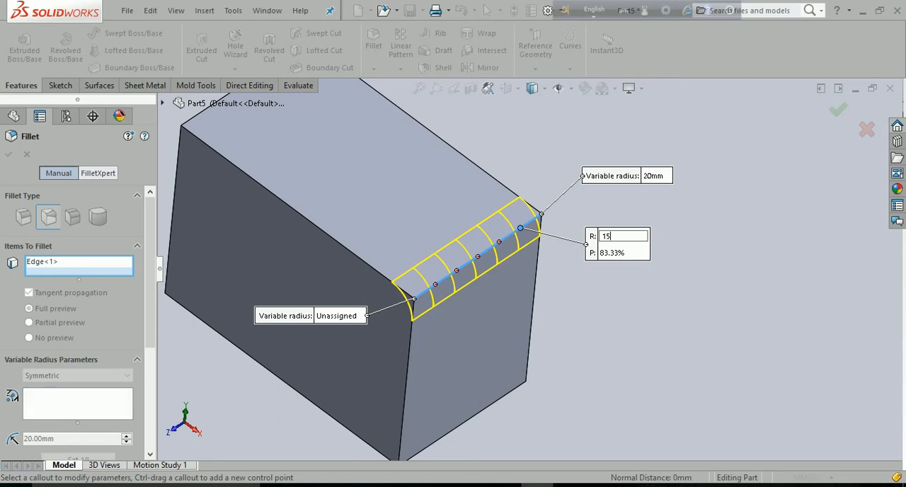
pyautogui.press('Return')
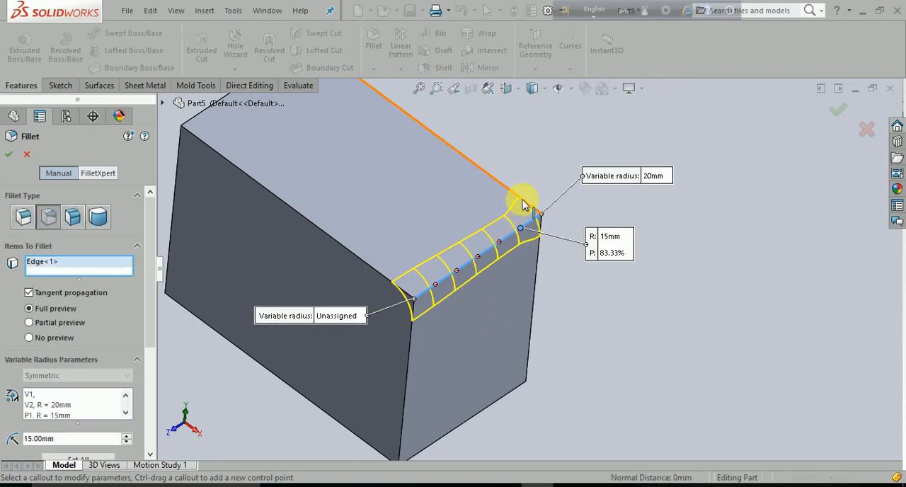
# - Activate the control point at 66.67% of the edge, try a radius of 140 mm, and set it to 10 mm
pyautogui.click(499, 246)
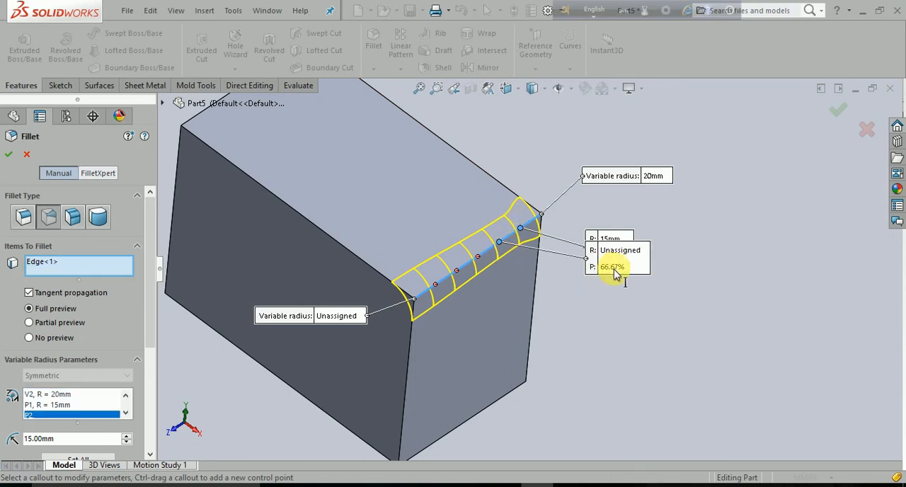
pyautogui.click(619, 249)
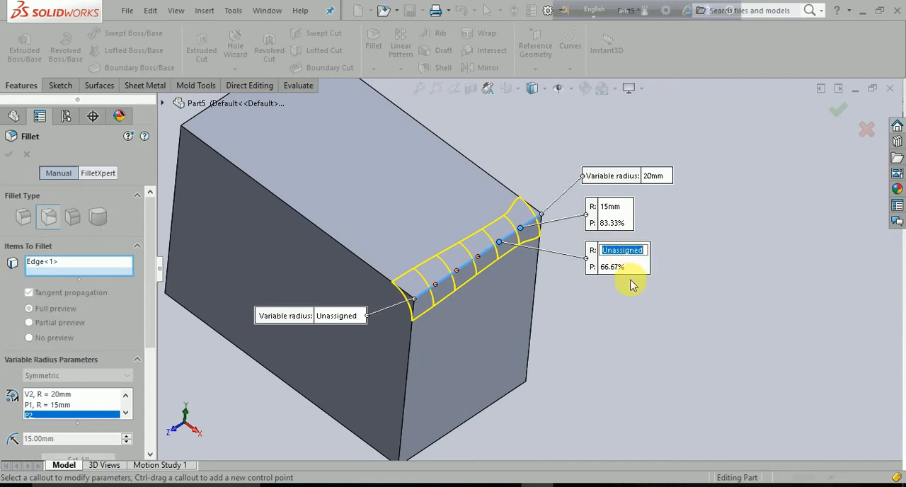
pyautogui.write('140')
pyautogui.press('Return')
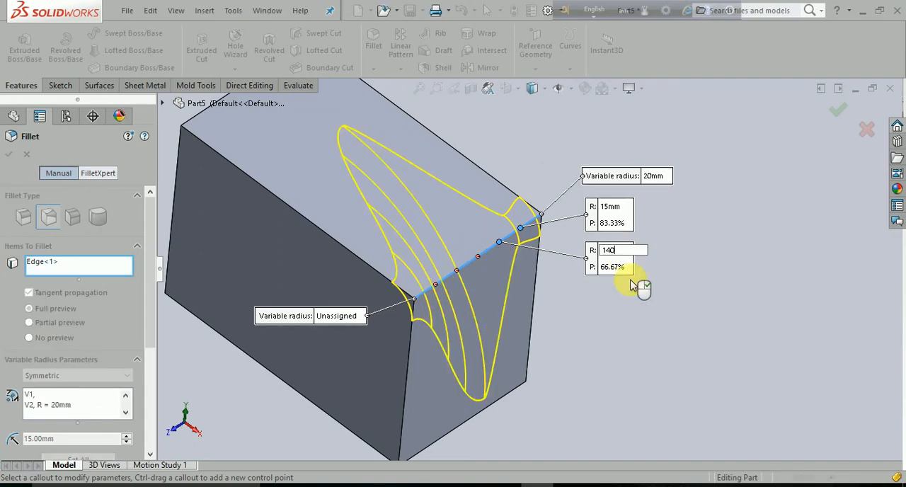
pyautogui.click(613, 250)
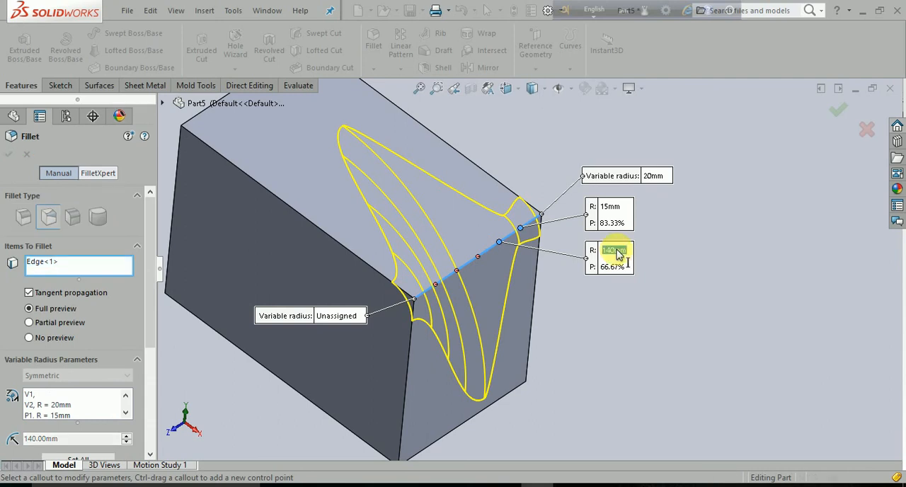
pyautogui.write('10')
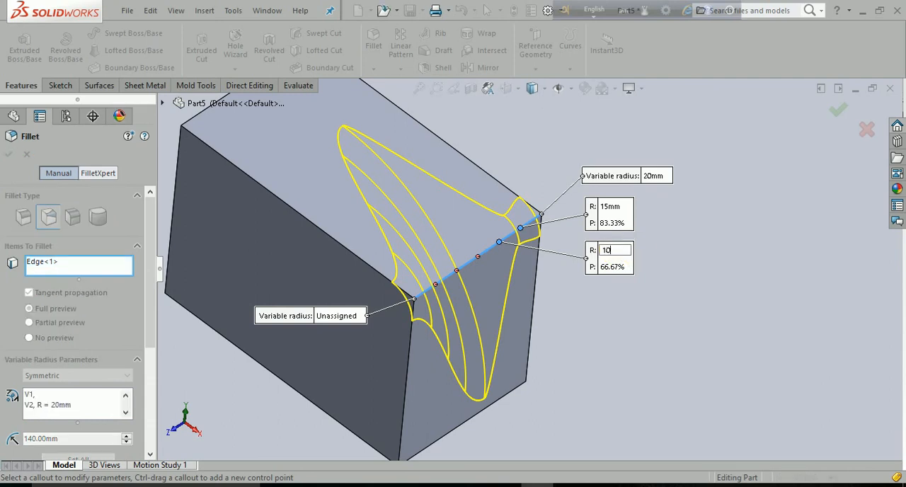
pyautogui.press('Return')
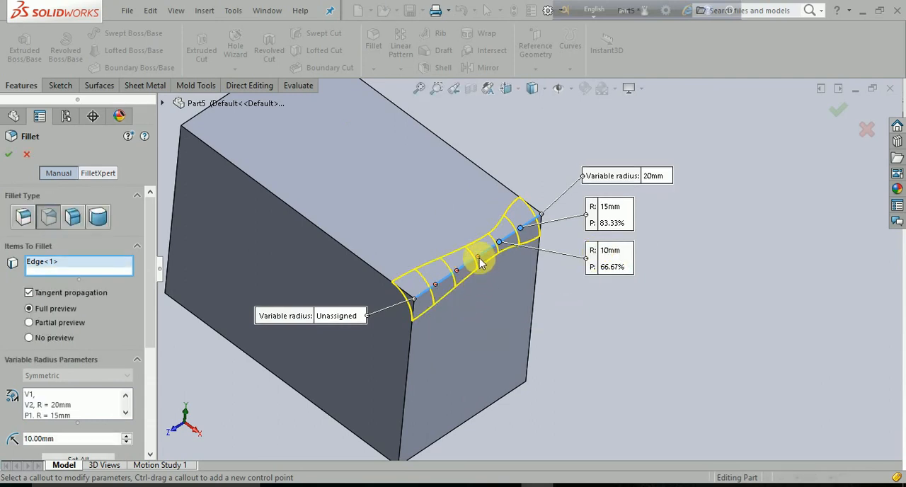
# - Activate the control point at 50% of the edge, move its callout clear of the others, and set its radius to 20 mm
pyautogui.click(478, 258)
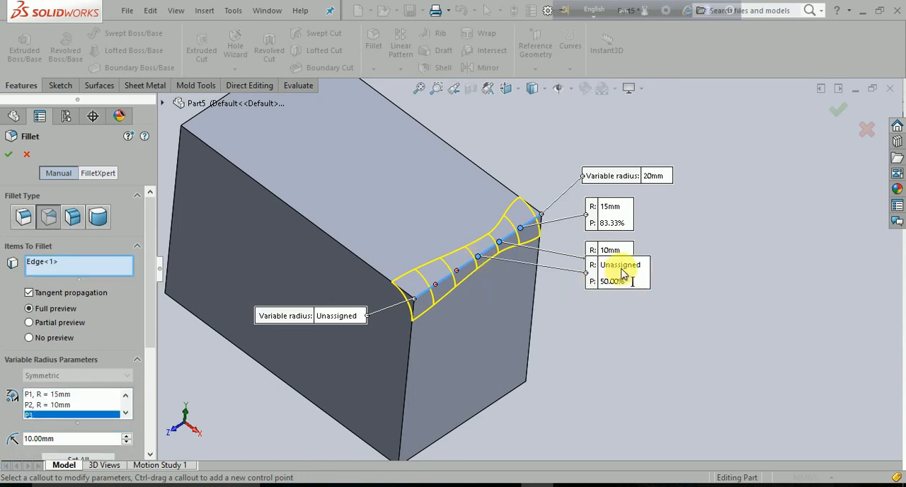
pyautogui.click(614, 265)
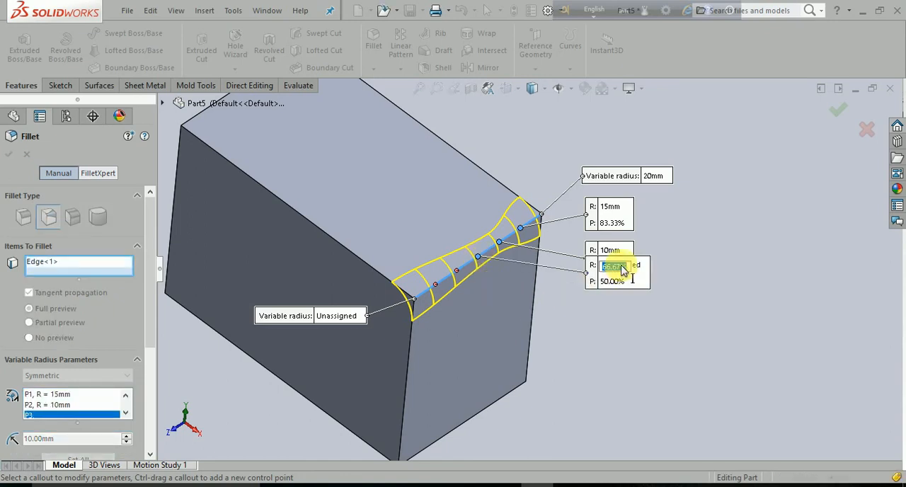
pyautogui.moveTo(643, 285); pyautogui.dragTo(635, 313)
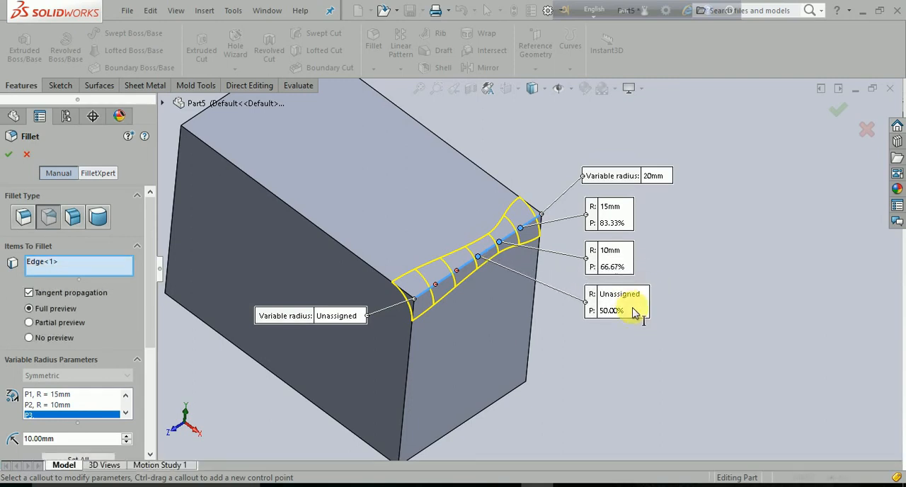
pyautogui.click(625, 296)
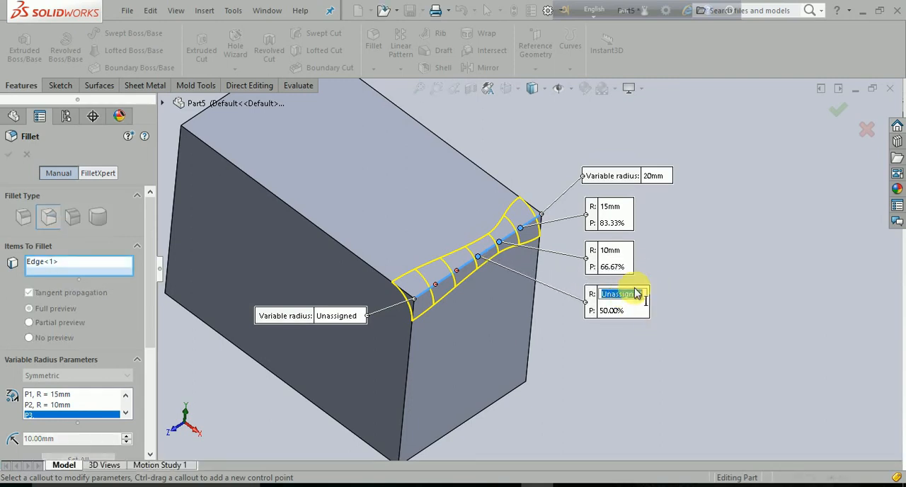
pyautogui.write('20')
pyautogui.press('Return')
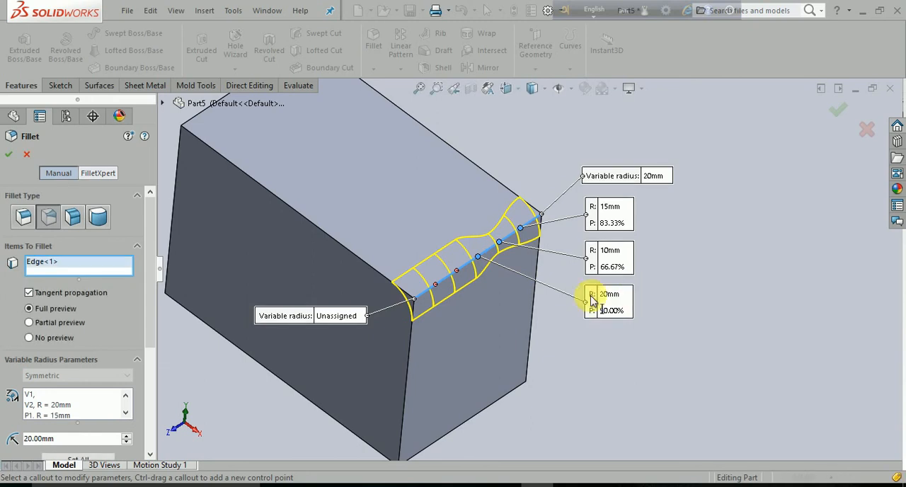
# - Activate the control point at 33.33%, leave its radius unassigned, and apply the variable size fillet
pyautogui.click(458, 270)
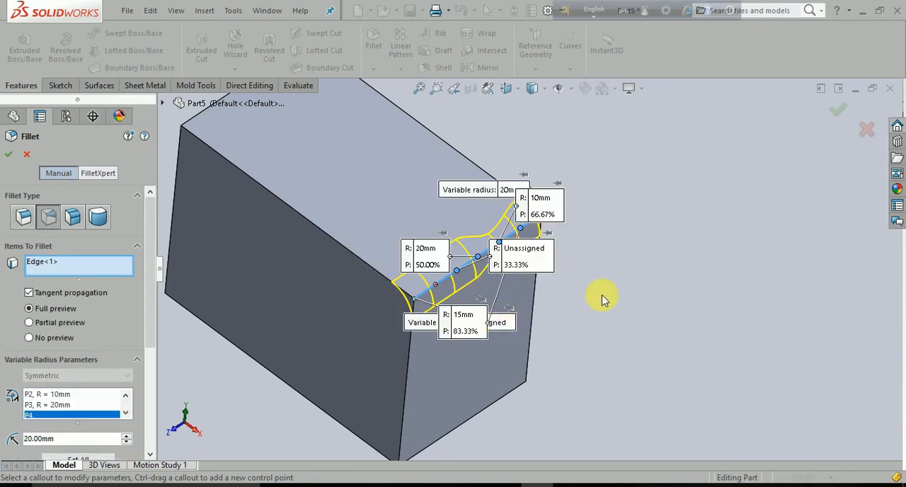
pyautogui.moveTo(552, 255); pyautogui.dragTo(671, 255)
pyautogui.click(669, 252)
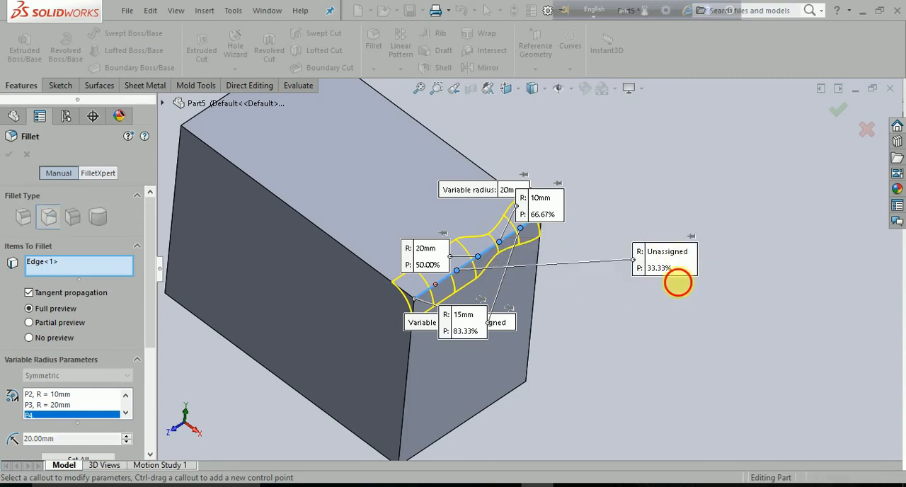
pyautogui.click(670, 323)
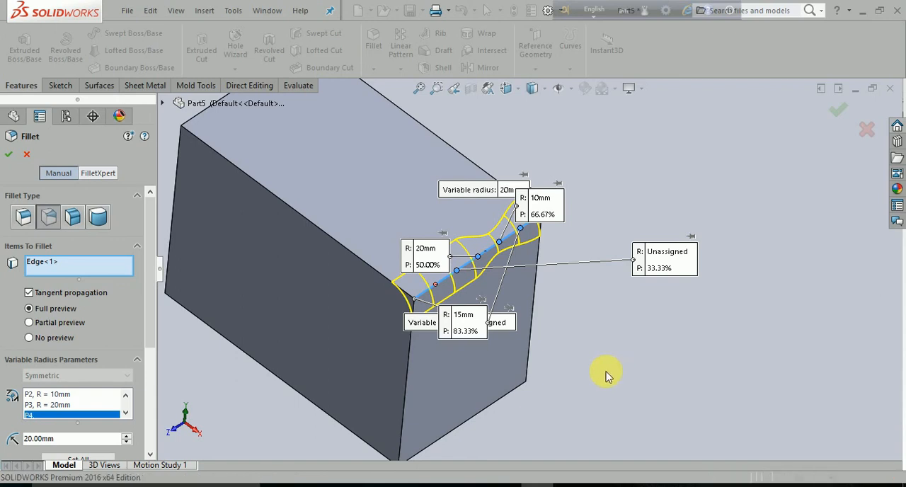
pyautogui.press('Return')
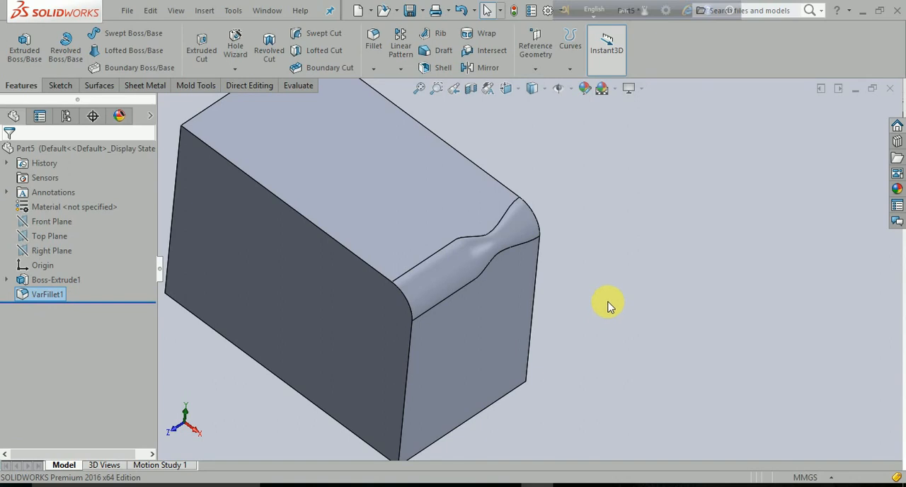
# - Reopen the variable size fillet, spread its 50% and far-end radius callouts apart to review the assigned radii, and accept it
pyautogui.click(47, 295)
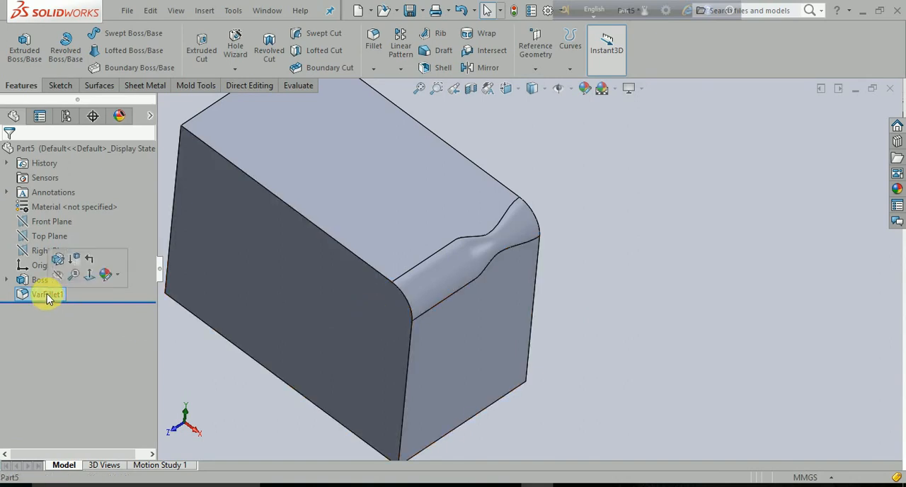
pyautogui.click(47, 294)
pyautogui.click(782, 360)
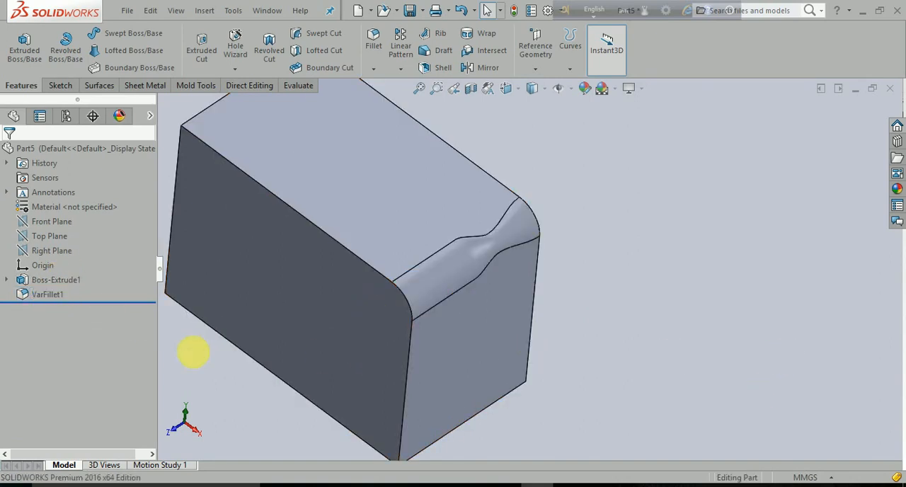
pyautogui.click(27, 293)
pyautogui.click(37, 266)
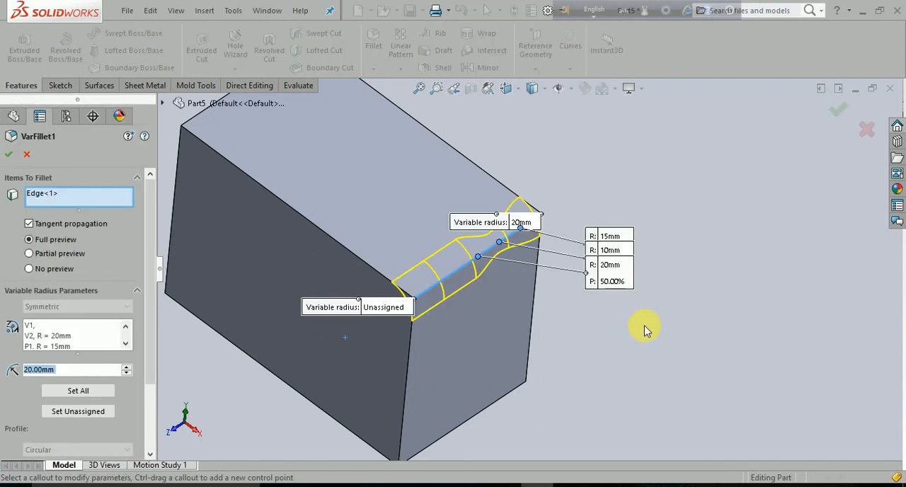
pyautogui.moveTo(610, 286); pyautogui.dragTo(620, 297)
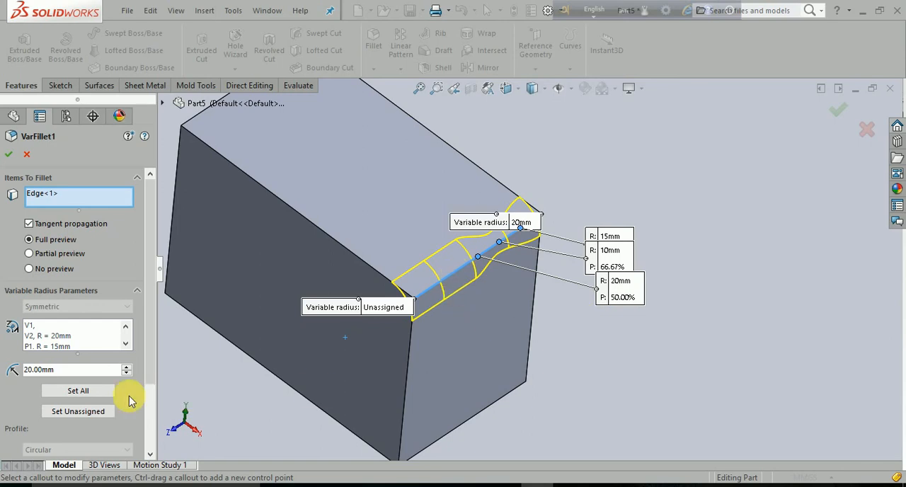
pyautogui.scroll(-3, 78, 400)
pyautogui.scroll(3, 78, 400)
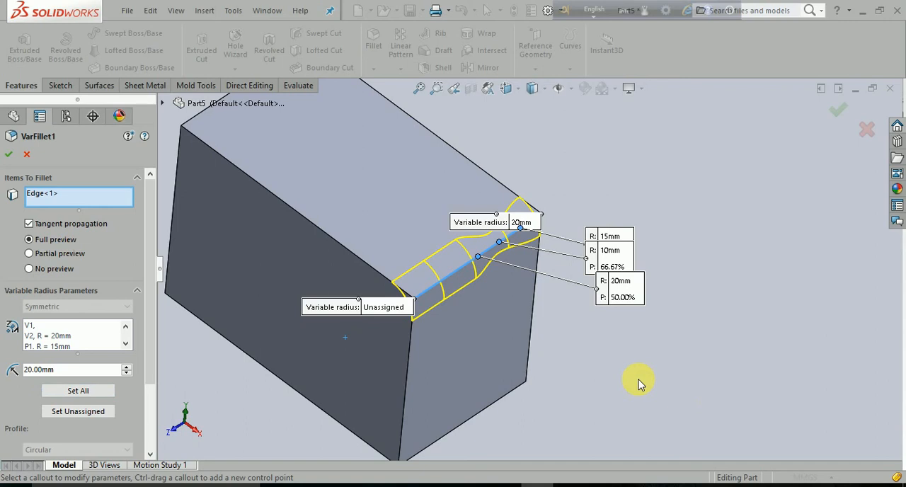
pyautogui.moveTo(506, 204); pyautogui.dragTo(596, 163)
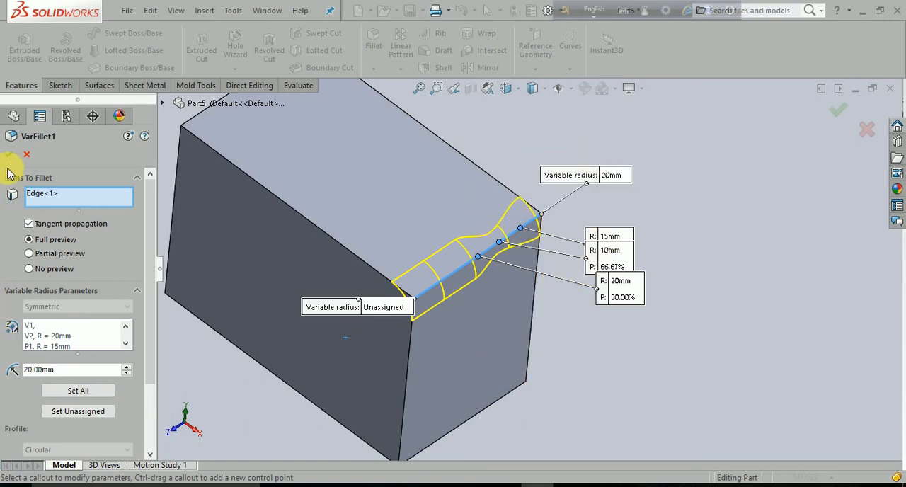
pyautogui.scroll(-1, 24, 338)
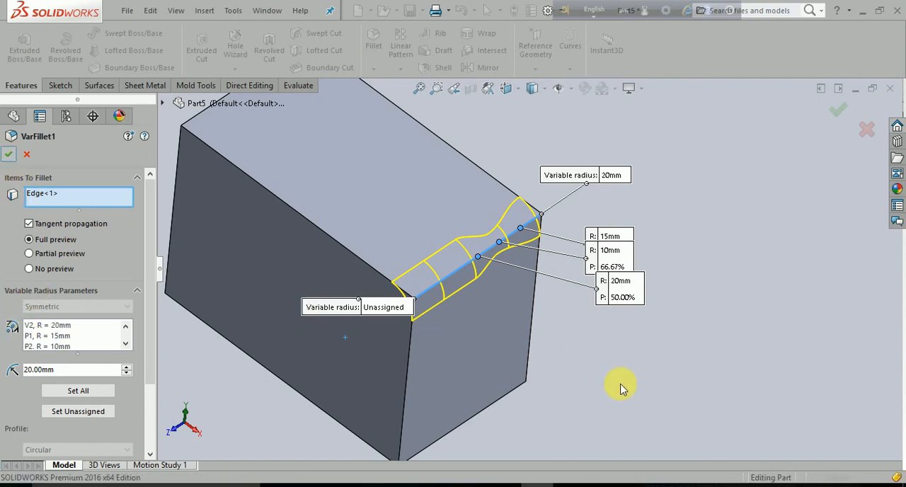
pyautogui.press('Return')
# - Delete the variable size fillet feature from the block
pyautogui.moveTo(632, 370); pyautogui.dragTo(606, 319, button='middle')
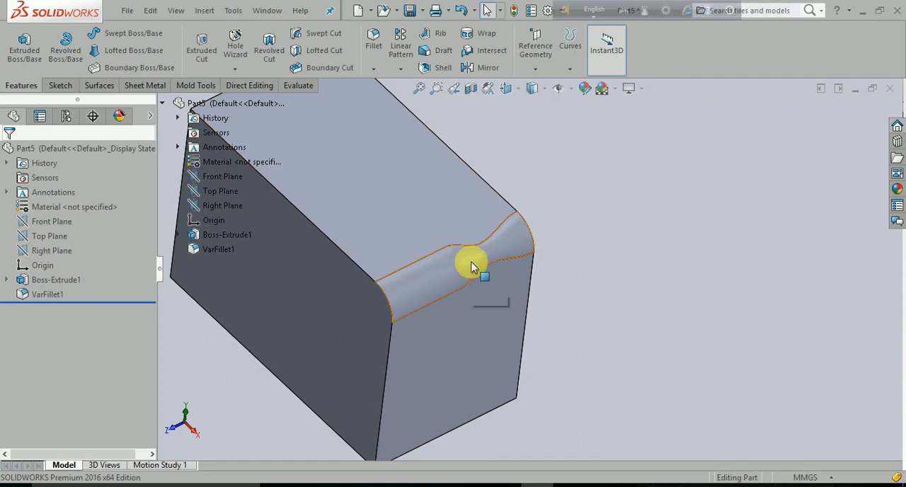
pyautogui.scroll(2, 577, 340)
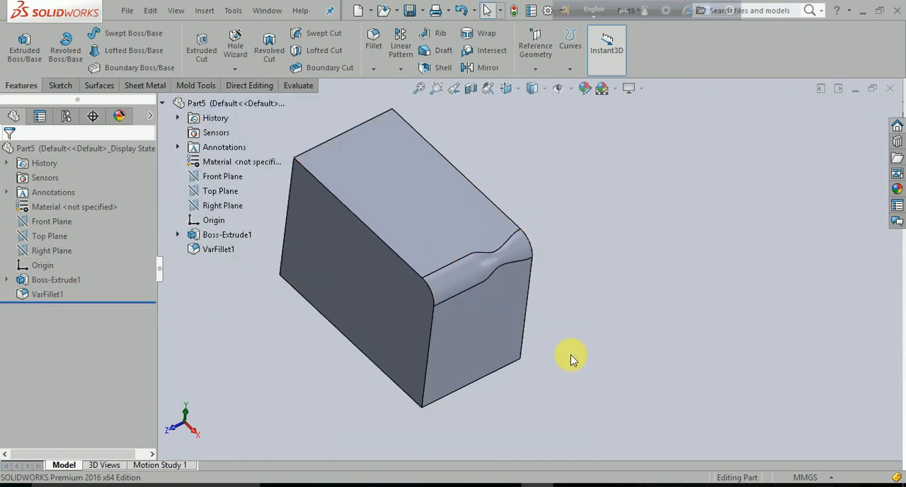
pyautogui.moveTo(576, 355)
pyautogui.mouseDown(button='middle')
pyautogui.moveTo(622, 355)
pyautogui.moveTo(582, 366)
pyautogui.mouseUp(button='middle')
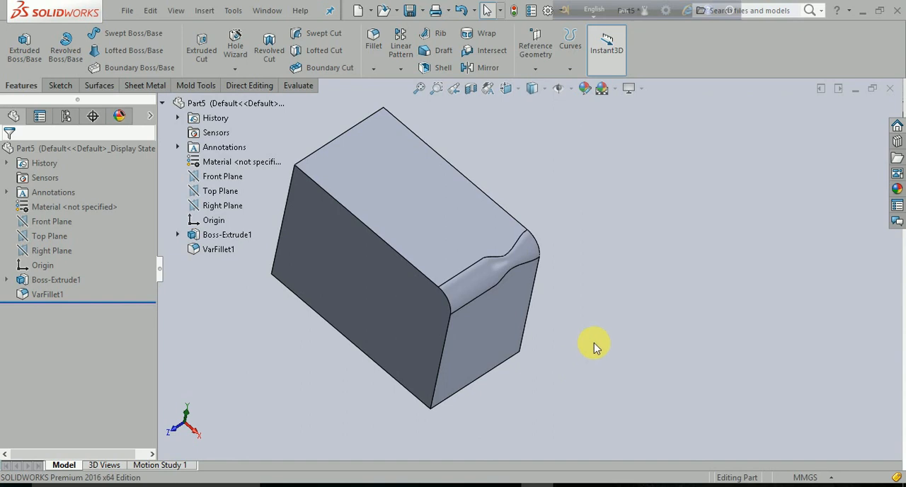
pyautogui.moveTo(620, 360); pyautogui.dragTo(625, 340, button='middle')
pyautogui.scroll(3, 625, 339)
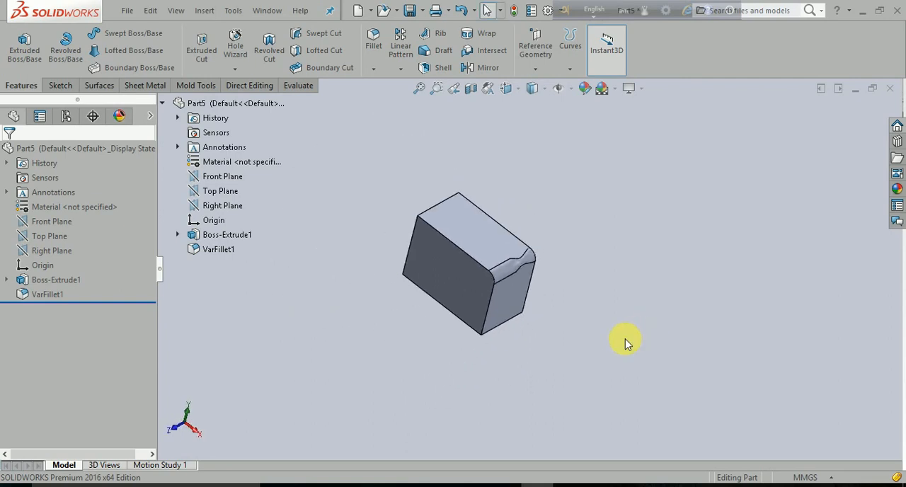
pyautogui.click(49, 296)
pyautogui.rightClick(45, 298)
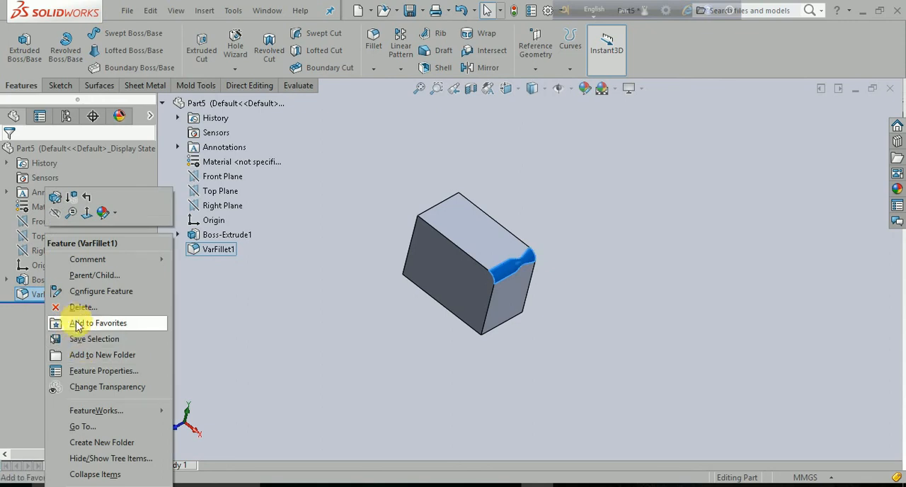
pyautogui.click(82, 307)
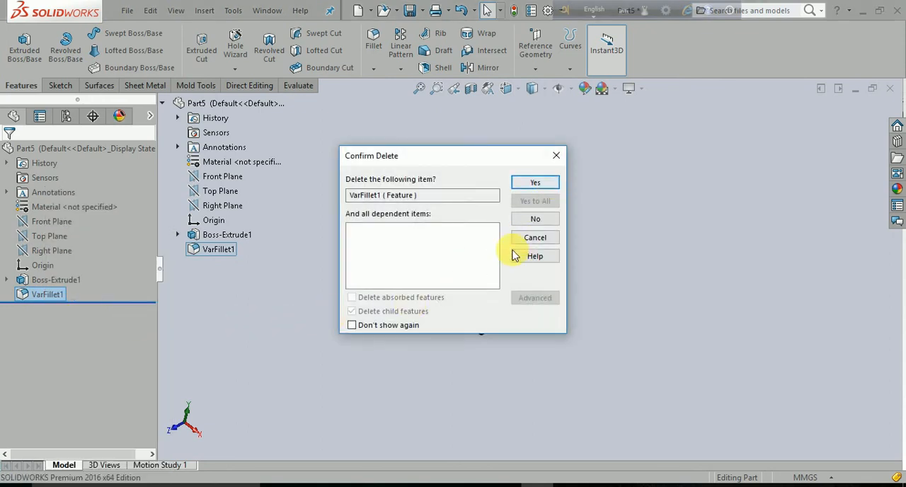
pyautogui.click(534, 182)
# - Start a face fillet with the block's top face as face set 1 and the adjoining end face as face set 2
pyautogui.click(381, 54)
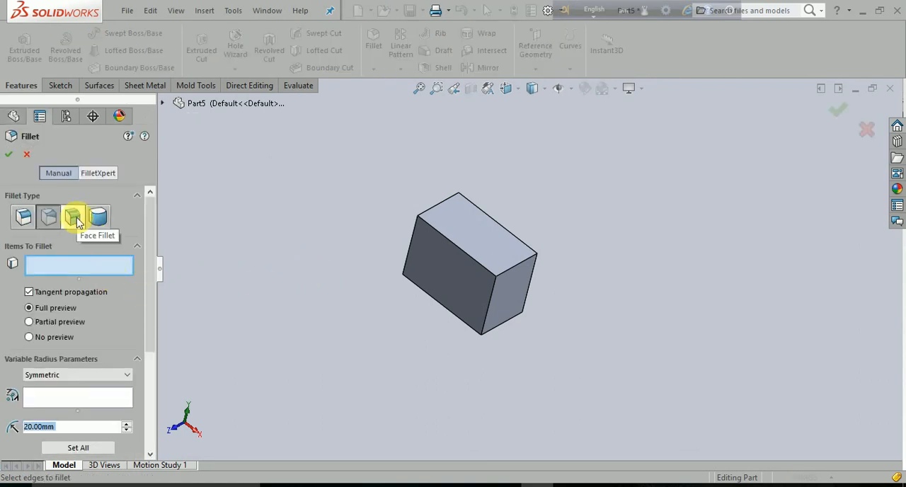
pyautogui.click(73, 217)
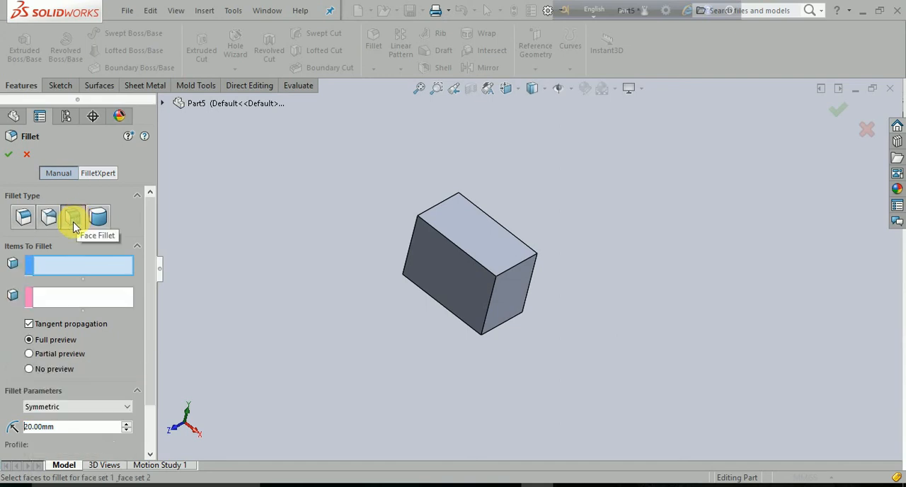
pyautogui.click(23, 215)
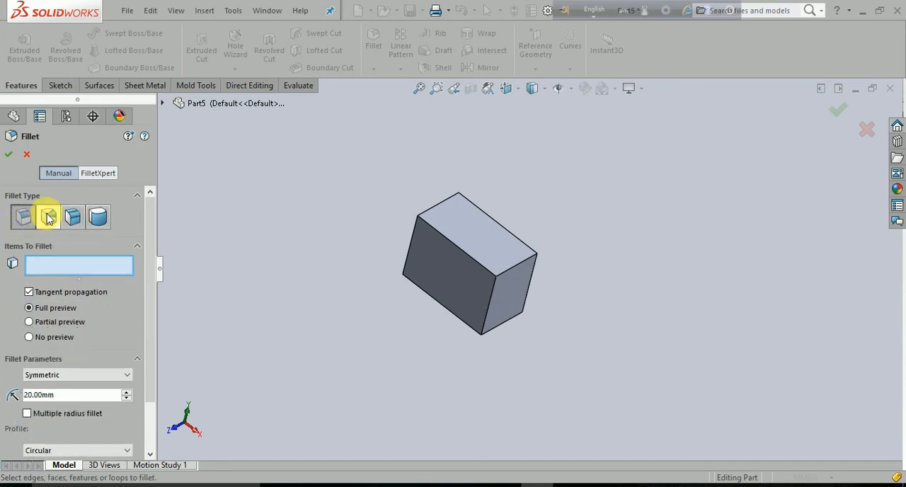
pyautogui.click(48, 217)
pyautogui.click(71, 219)
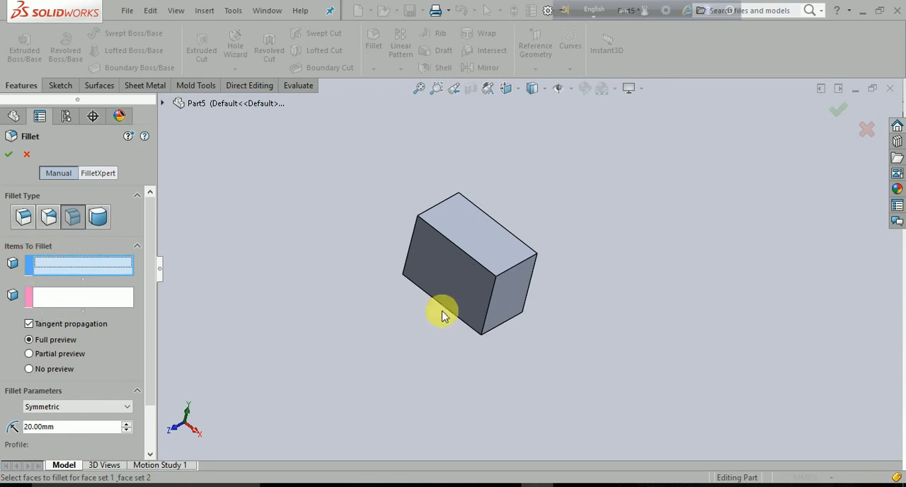
pyautogui.click(482, 230)
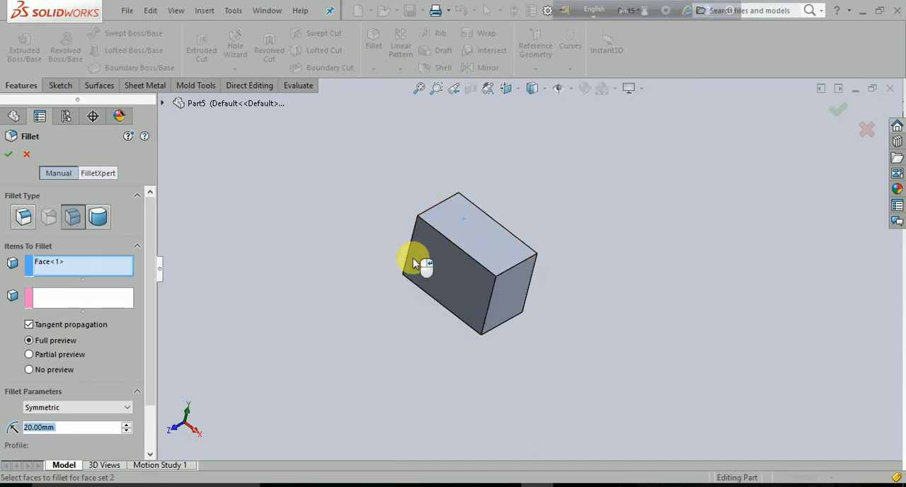
pyautogui.click(57, 296)
pyautogui.click(511, 299)
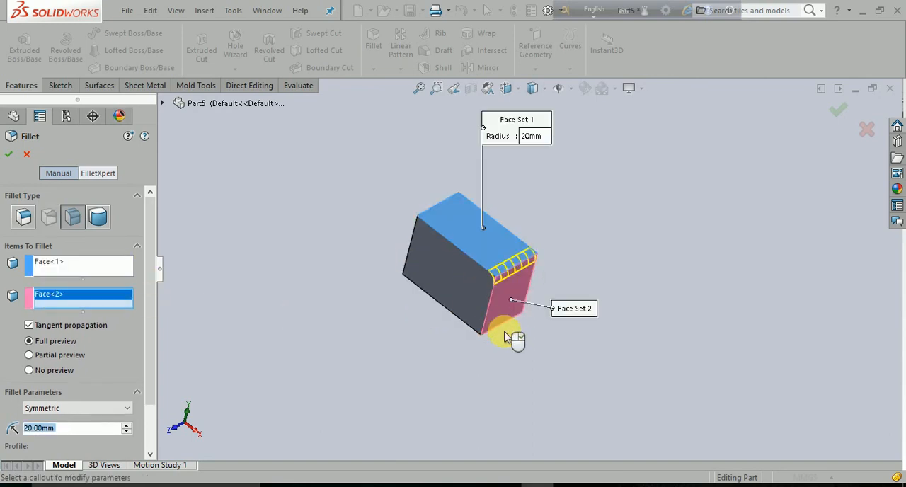
pyautogui.scroll(-5, 499, 263)
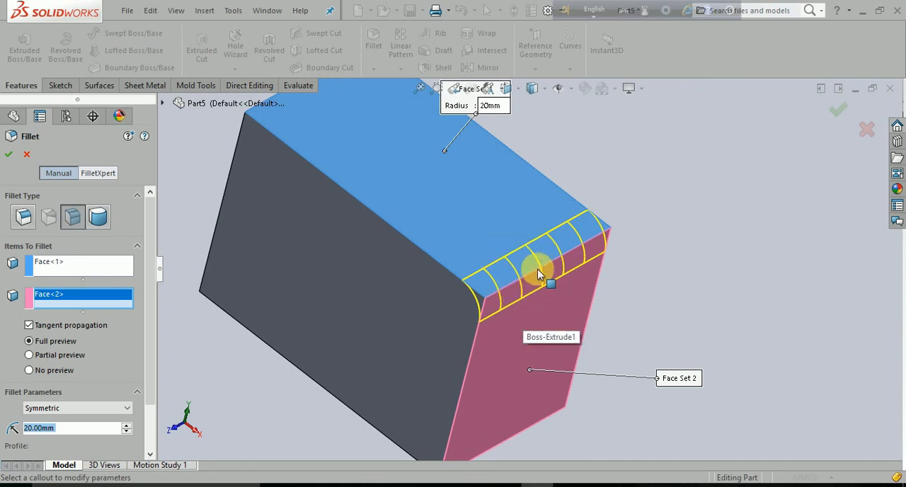
# - Set the face fillet's symmetric radius to 30 mm and look through the available parameter methods and profile types
pyautogui.moveTo(585, 308); pyautogui.dragTo(353, 370, button='middle')
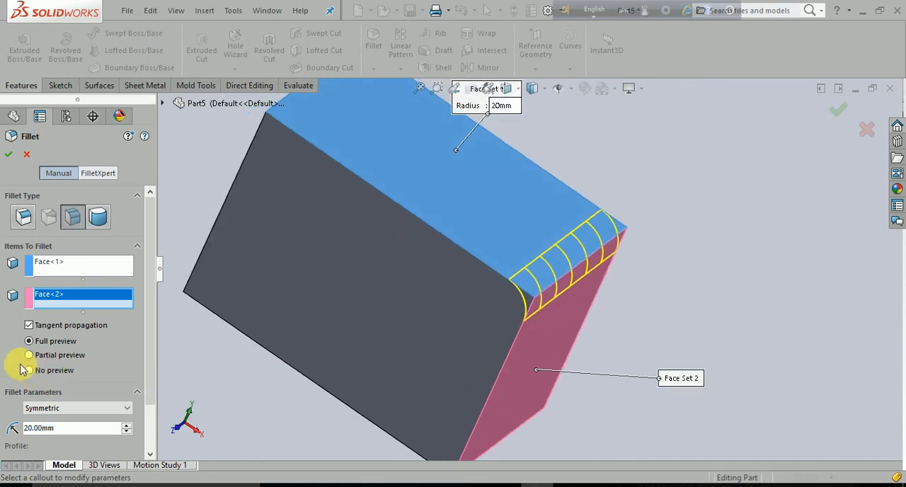
pyautogui.scroll(-2, 42, 382)
pyautogui.click(73, 350)
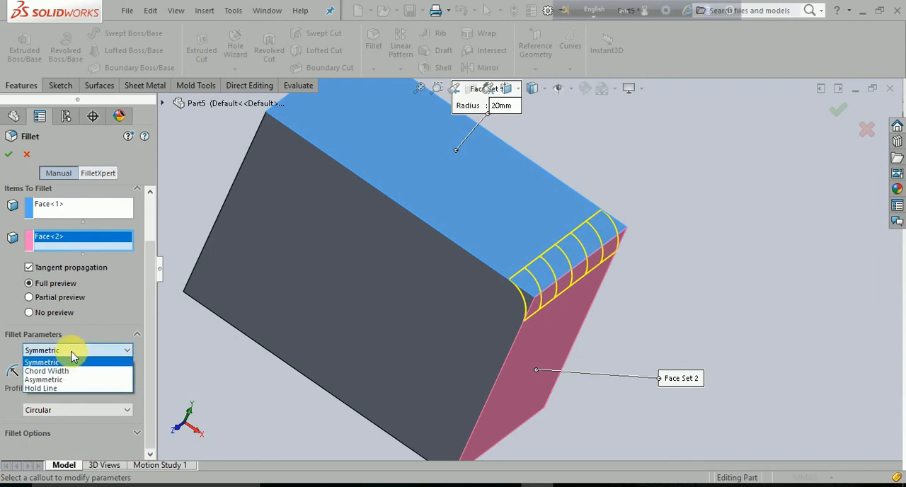
pyautogui.click(83, 349)
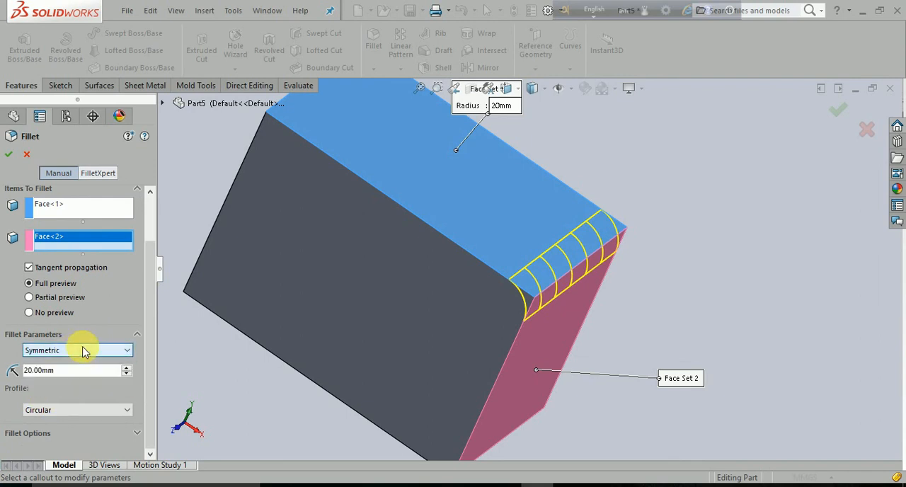
pyautogui.moveTo(55, 370); pyautogui.dragTo(13, 369)
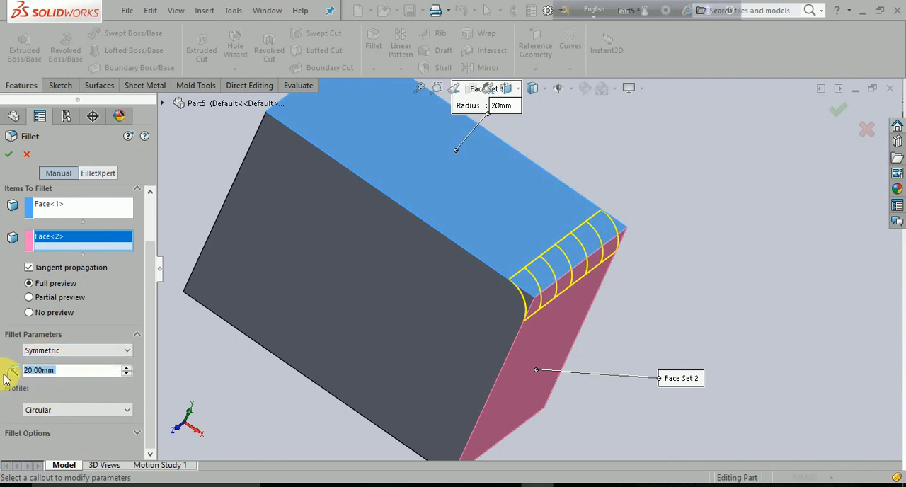
pyautogui.write('30')
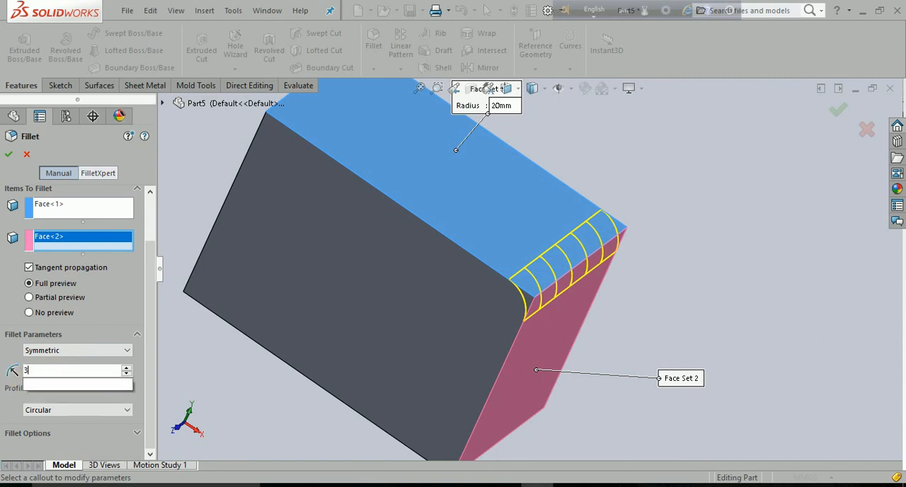
pyautogui.press('Return')
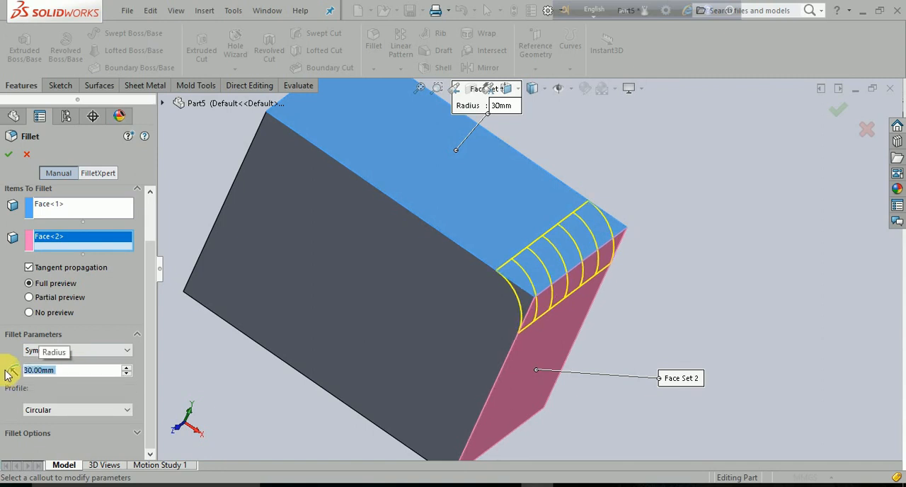
pyautogui.click(126, 410)
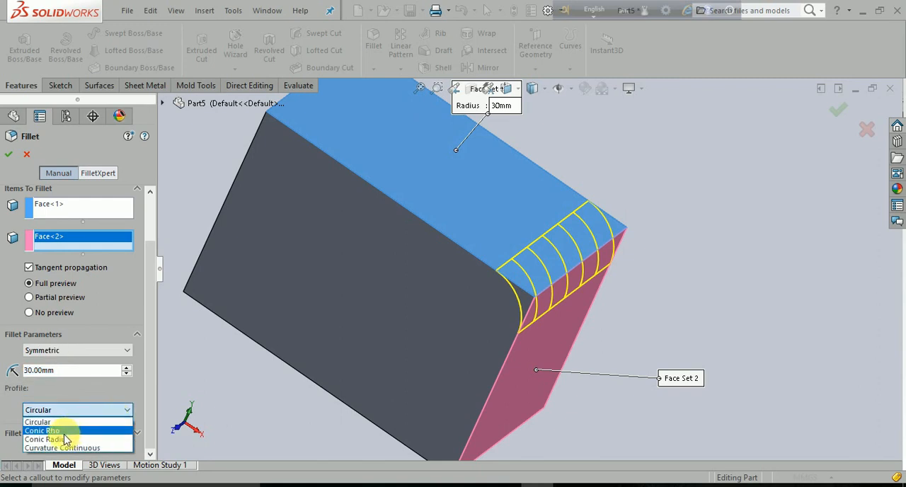
pyautogui.click(128, 413)
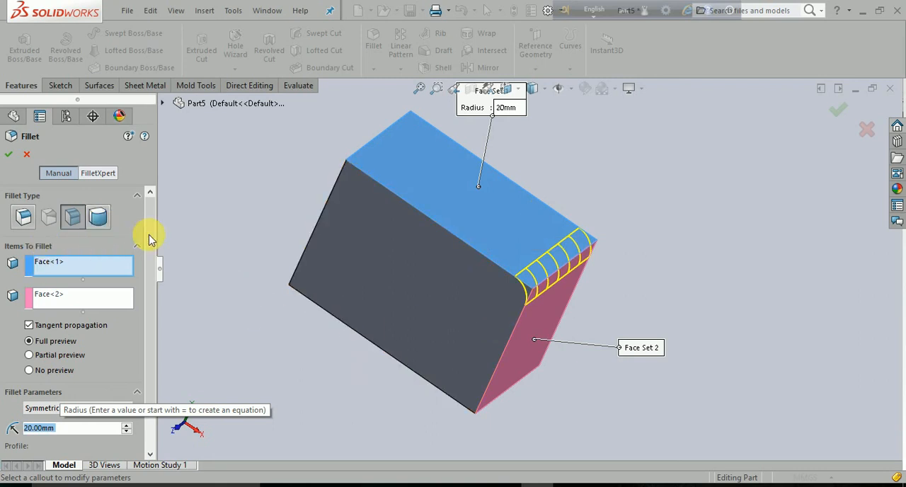
# - Try the full round fillet type, return to face fillet, and remove the selected faces from both face sets
pyautogui.click(92, 225)
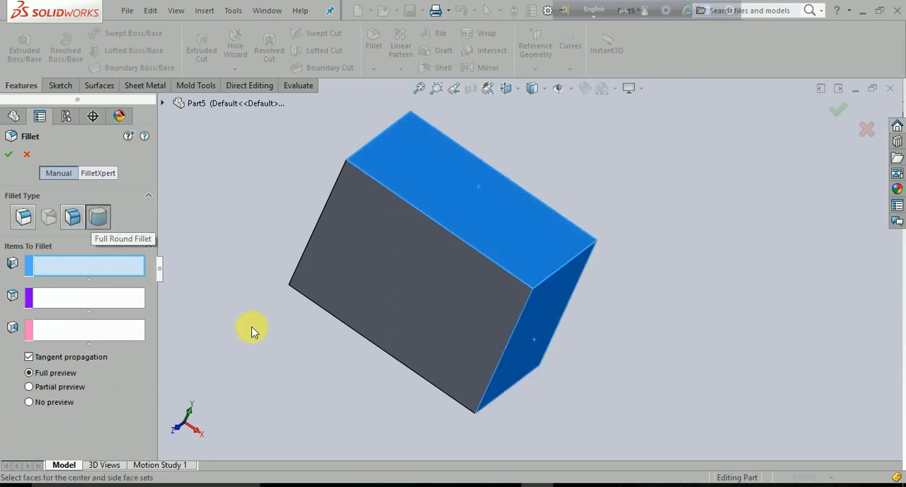
pyautogui.moveTo(274, 348); pyautogui.dragTo(276, 311, button='middle')
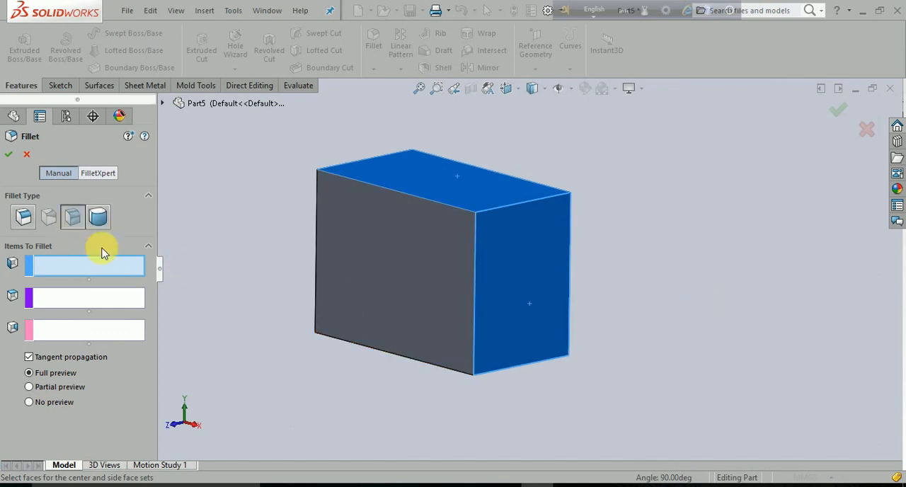
pyautogui.click(72, 217)
pyautogui.click(51, 270)
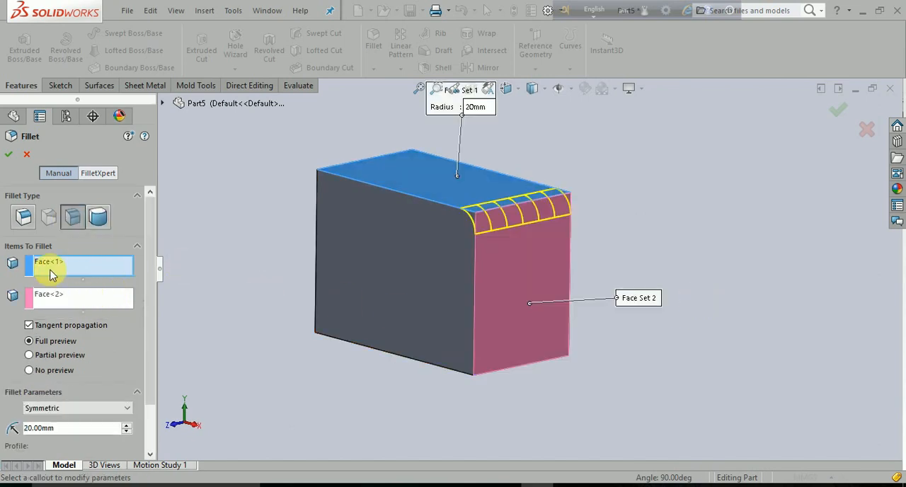
pyautogui.press('Delete')
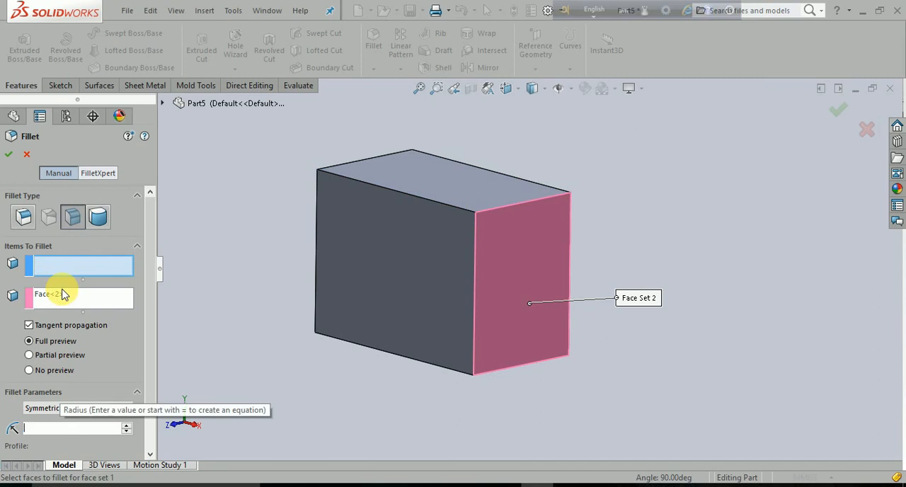
pyautogui.click(58, 297)
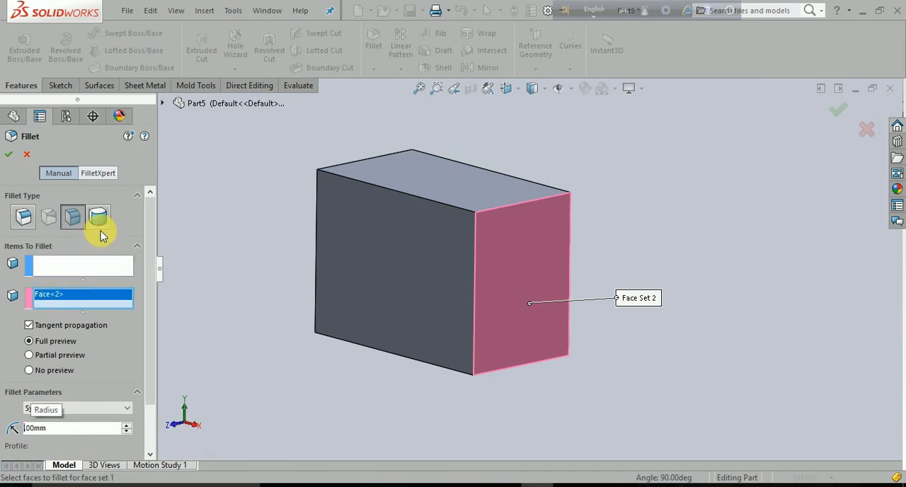
pyautogui.rightClick(54, 296)
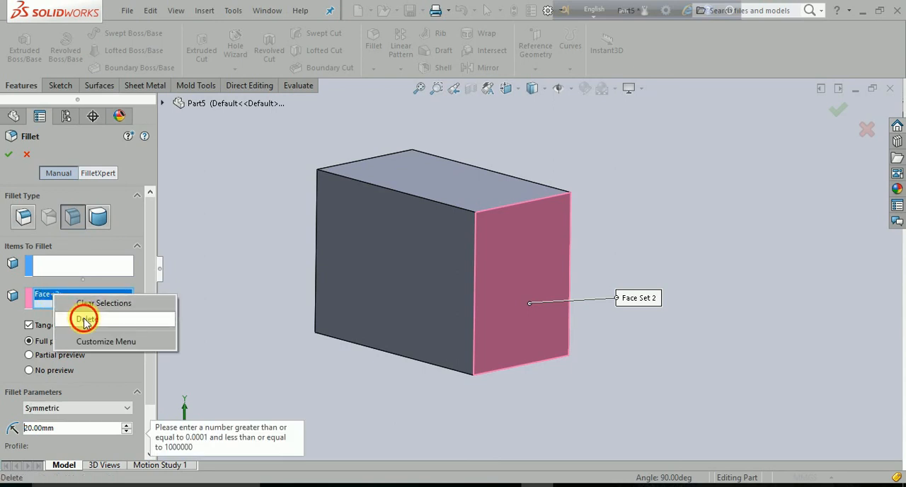
pyautogui.click(84, 318)
pyautogui.rightClick(52, 297)
pyautogui.click(58, 304)
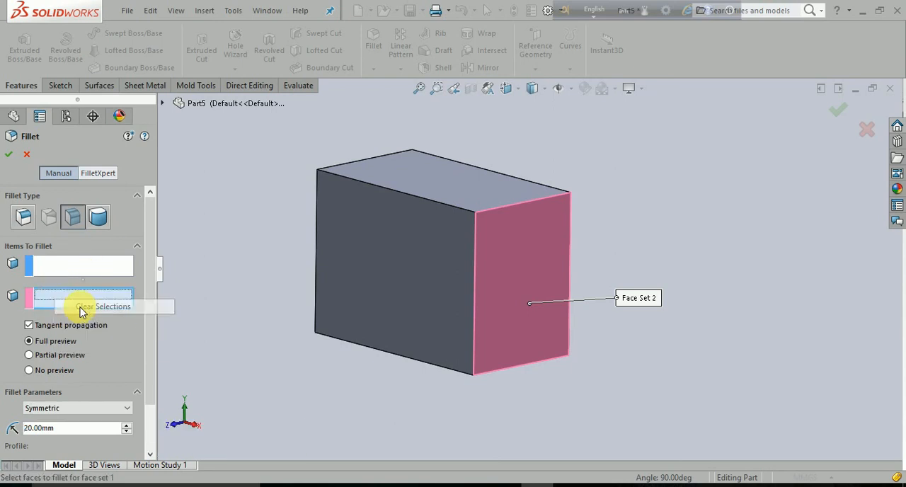
# - Switch to the full round fillet type and select the block's top face as side face set 1
pyautogui.click(98, 220)
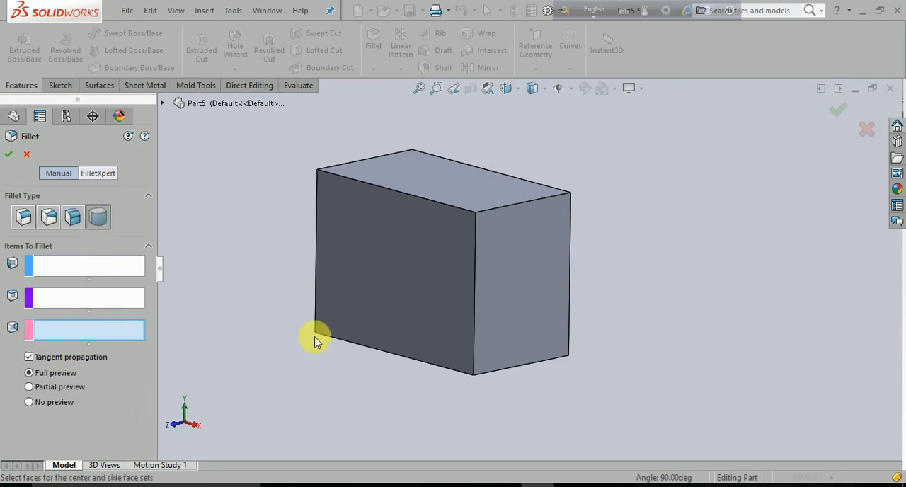
pyautogui.press('z')
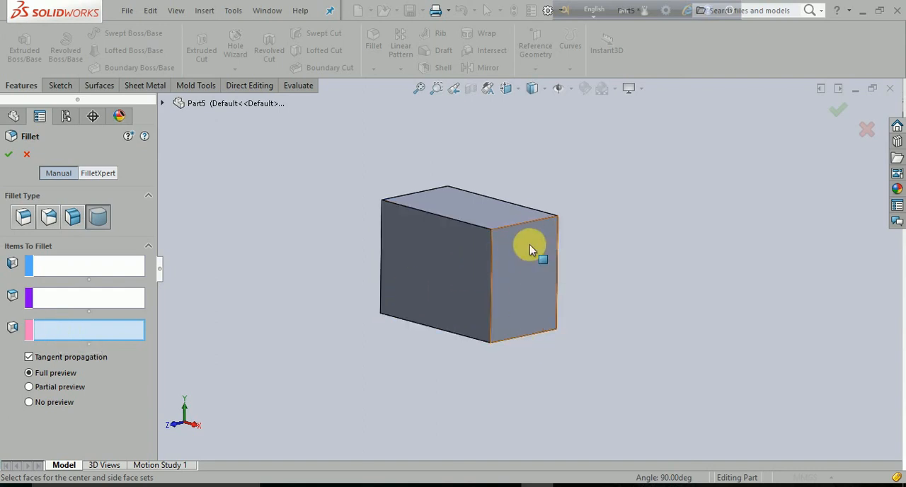
pyautogui.moveTo(491, 365); pyautogui.dragTo(516, 373, button='middle')
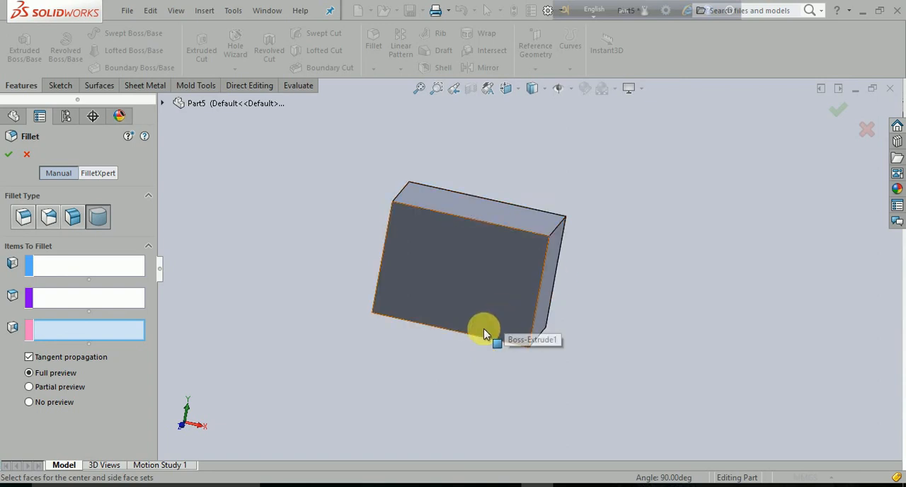
pyautogui.click(56, 268)
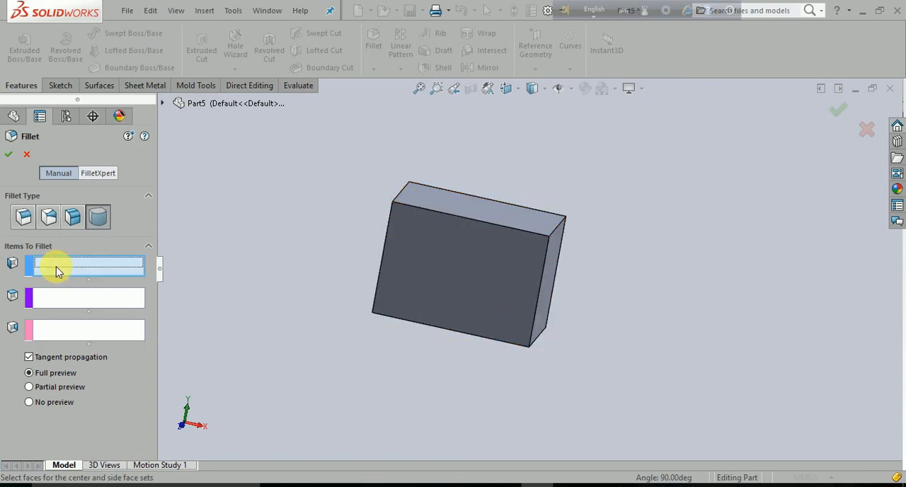
pyautogui.moveTo(424, 303); pyautogui.dragTo(491, 234, button='middle')
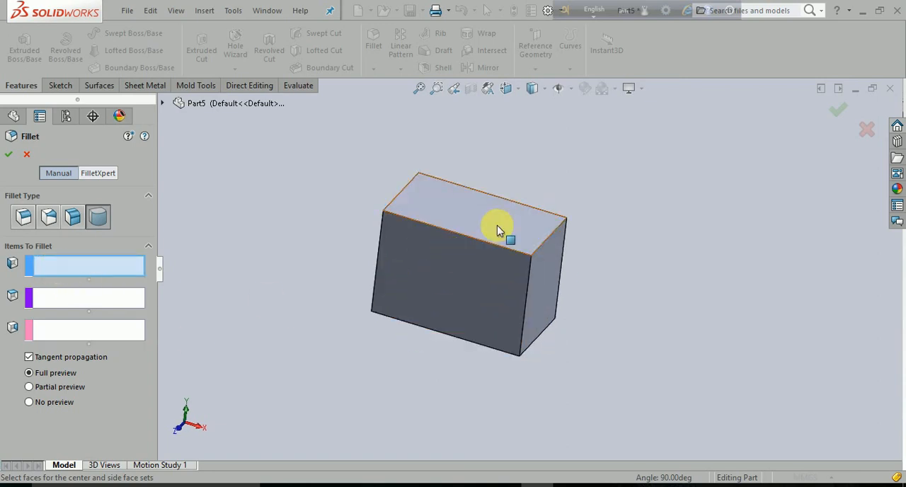
pyautogui.click(498, 225)
# - Select the adjoining end face as the center face set and the block's bottom face as side face set 2
pyautogui.click(119, 299)
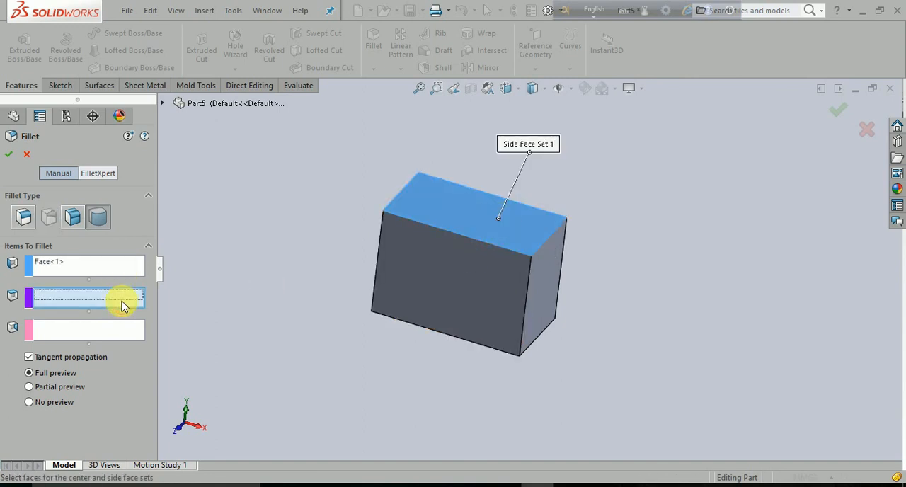
pyautogui.click(543, 295)
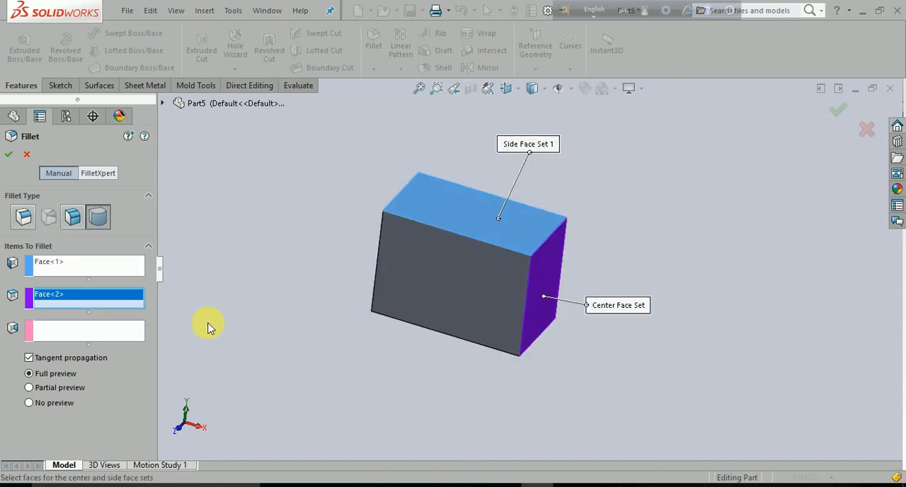
pyautogui.click(107, 339)
pyautogui.moveTo(289, 360); pyautogui.dragTo(462, 303, button='middle')
pyautogui.click(501, 312)
pyautogui.moveTo(283, 274); pyautogui.dragTo(309, 343, button='middle')
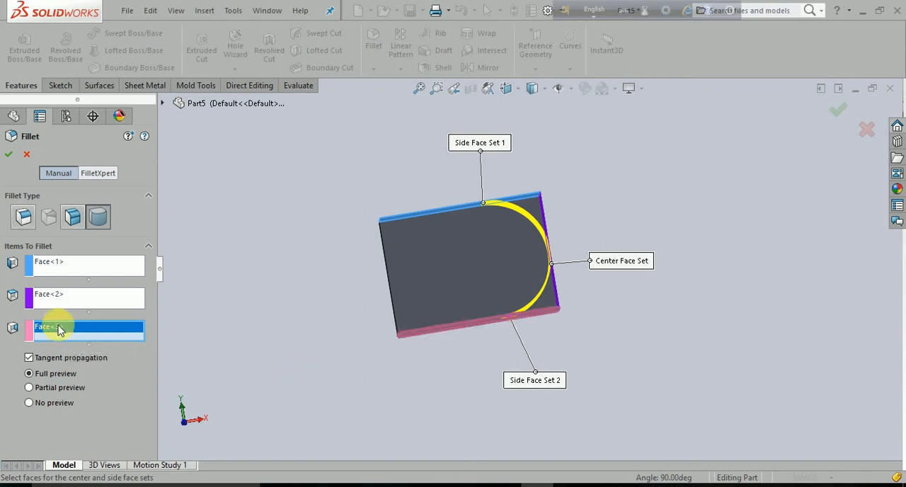
# - Remove the bottom face from side face set 2 and the end face from the center face set
pyautogui.press('Delete')
pyautogui.click(64, 297)
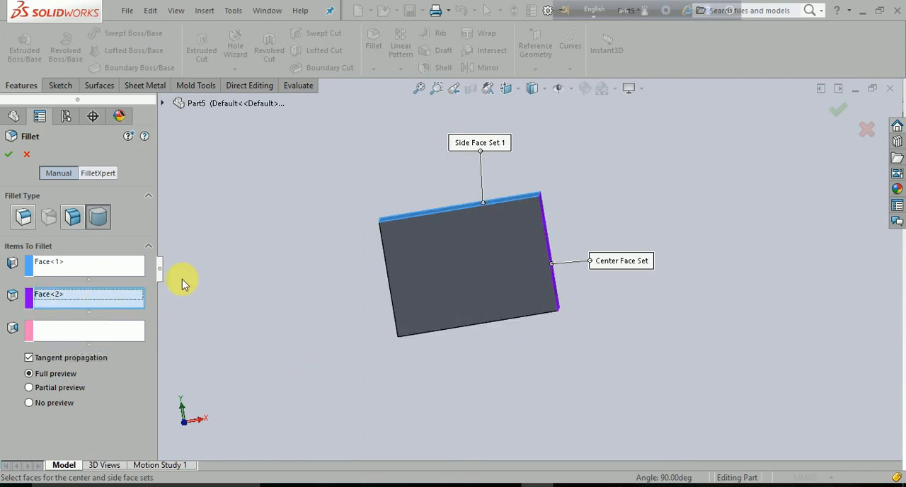
pyautogui.rightClick(78, 304)
pyautogui.click(117, 309)
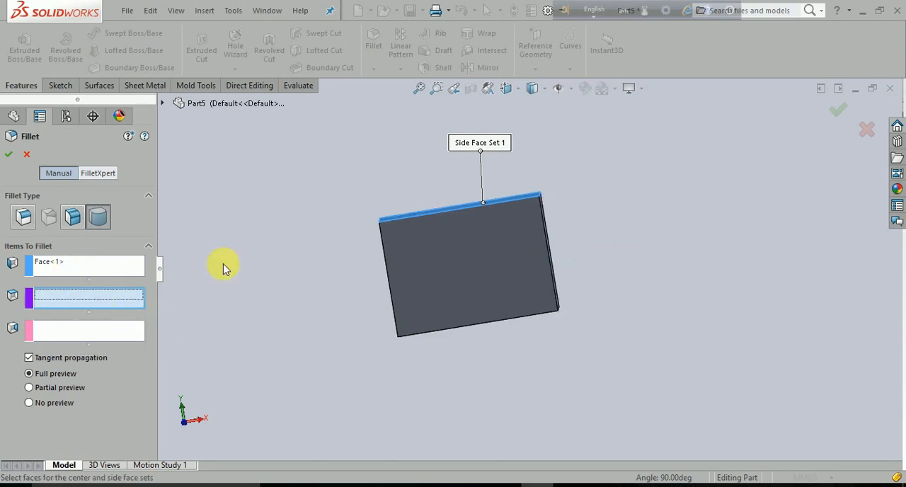
# - Try the full round fillet with the bottom face as the center face set and the end face as side face set 2
pyautogui.moveTo(501, 245); pyautogui.dragTo(488, 303, button='middle')
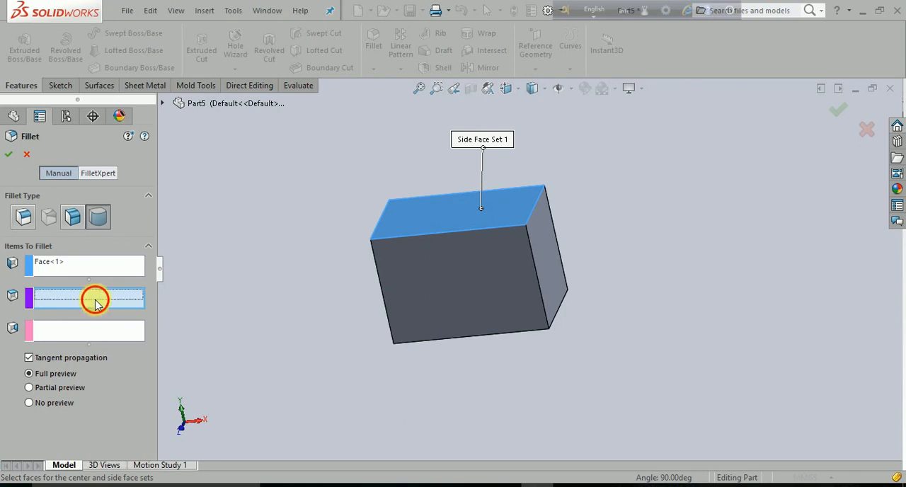
pyautogui.moveTo(269, 420); pyautogui.dragTo(396, 313, button='middle')
pyautogui.click(445, 309)
pyautogui.moveTo(296, 263); pyautogui.dragTo(233, 340, button='middle')
pyautogui.click(78, 330)
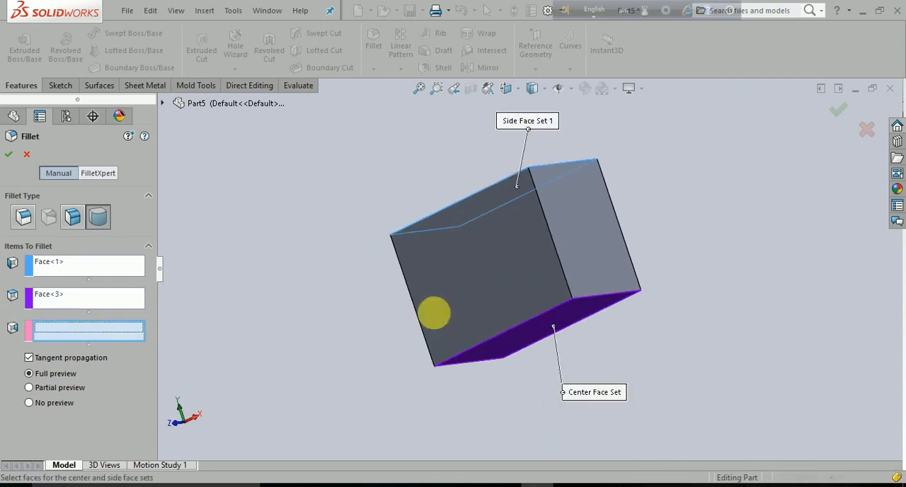
pyautogui.click(584, 245)
pyautogui.moveTo(297, 293); pyautogui.dragTo(303, 309, button='middle')
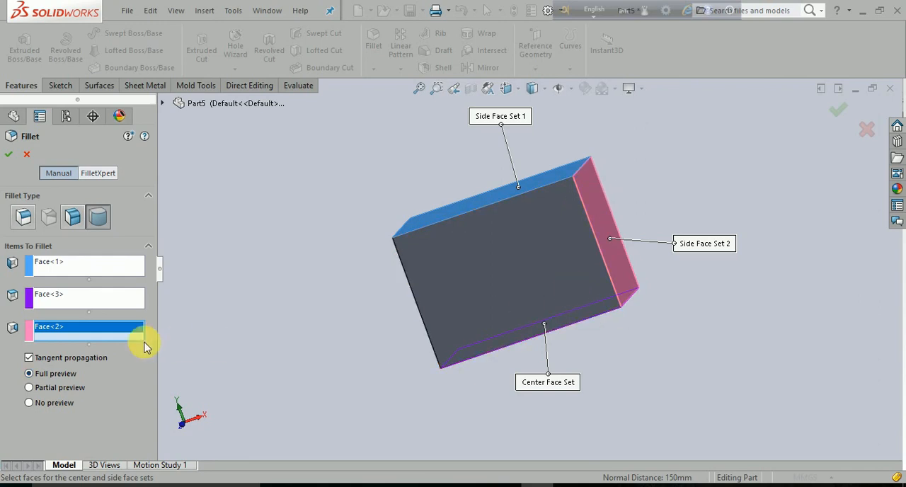
# - Clear the end face from side face set 2 and the bottom face from the center face set
pyautogui.press('Delete')
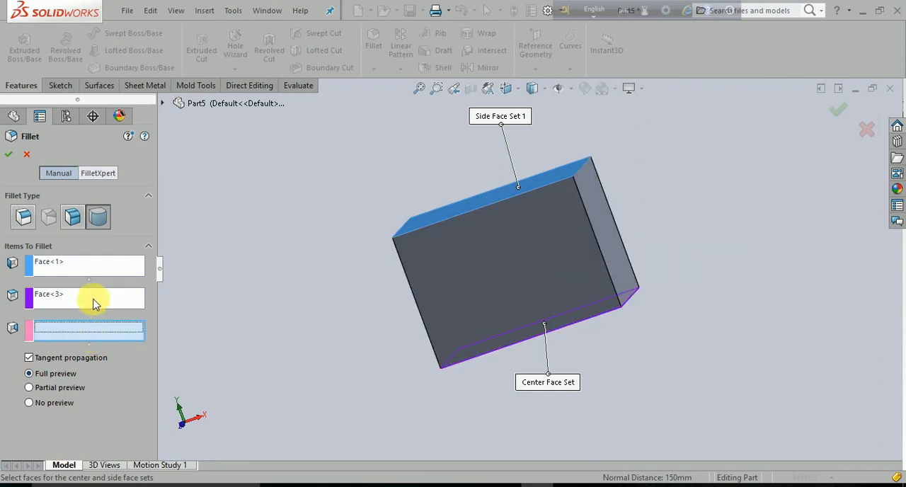
pyautogui.click(93, 300)
pyautogui.press('Delete')
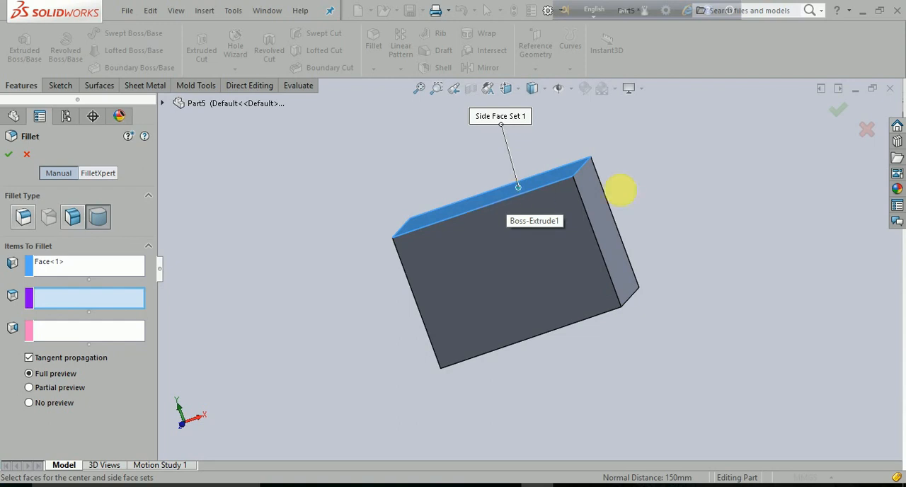
# - Assign the end face as center face set and the bottom face as side face set 2, and apply the full round fillet
pyautogui.click(605, 243)
pyautogui.moveTo(599, 356); pyautogui.dragTo(590, 287, button='middle')
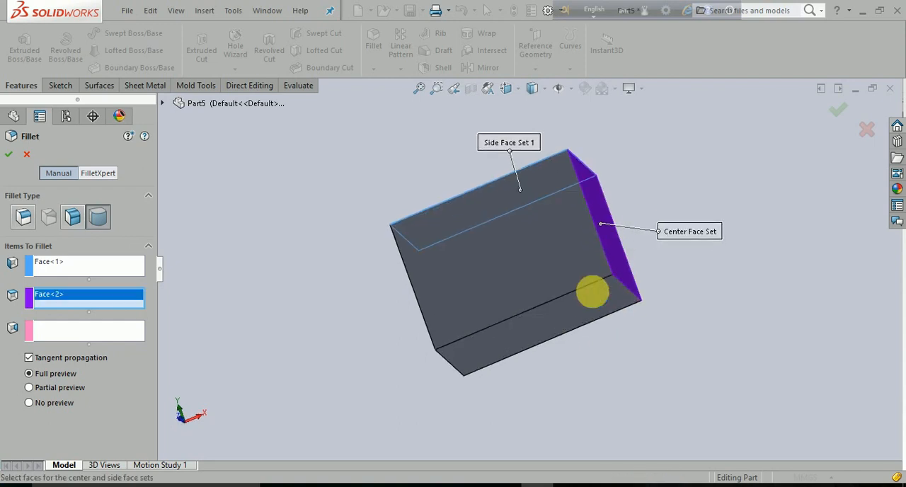
pyautogui.click(90, 333)
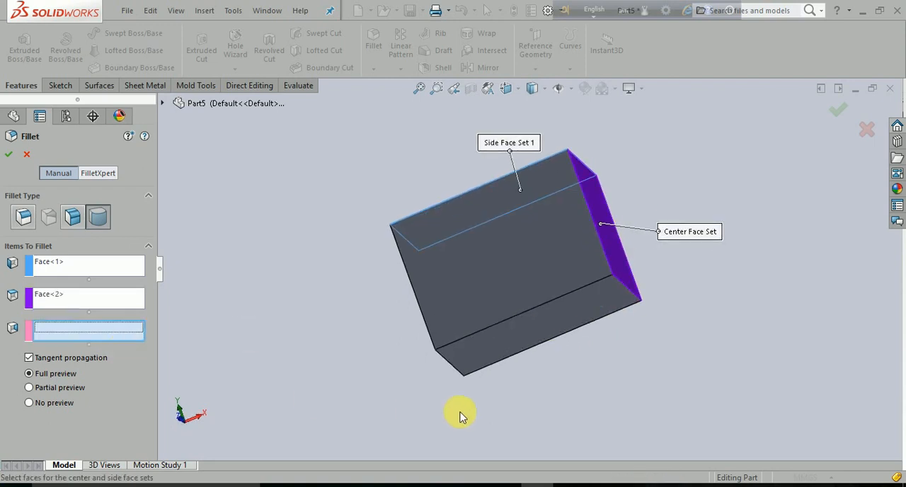
pyautogui.click(532, 332)
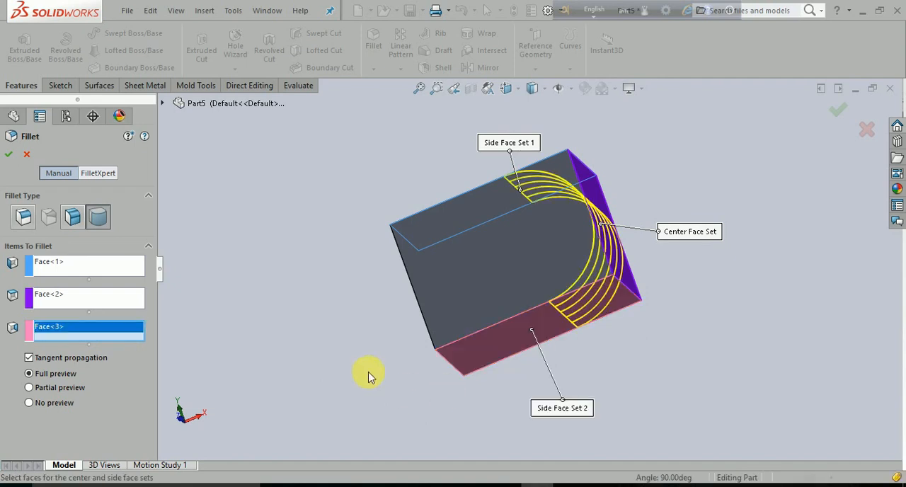
pyautogui.moveTo(369, 375); pyautogui.dragTo(399, 387, button='middle')
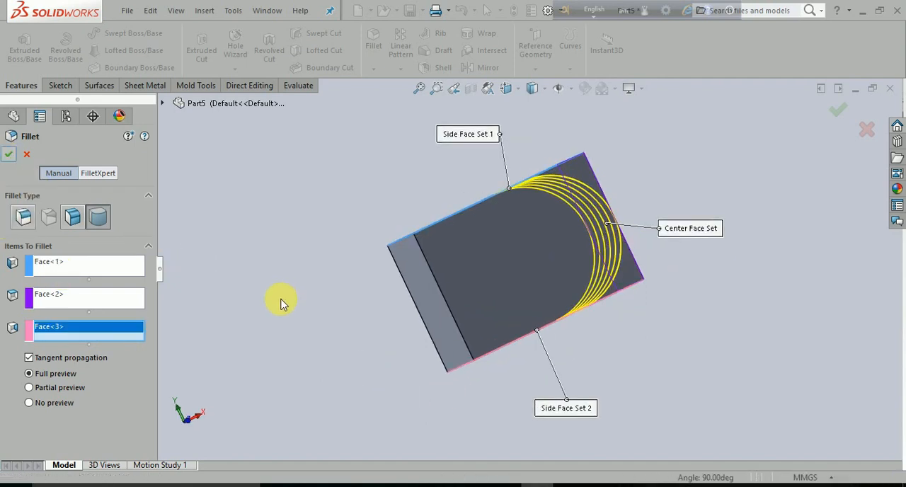
pyautogui.press('Return')
pyautogui.moveTo(333, 373); pyautogui.dragTo(360, 348, button='middle')
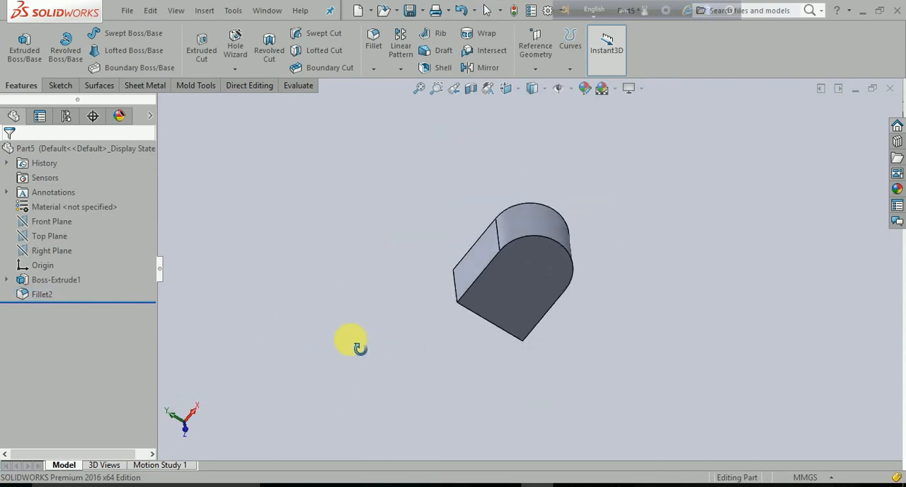